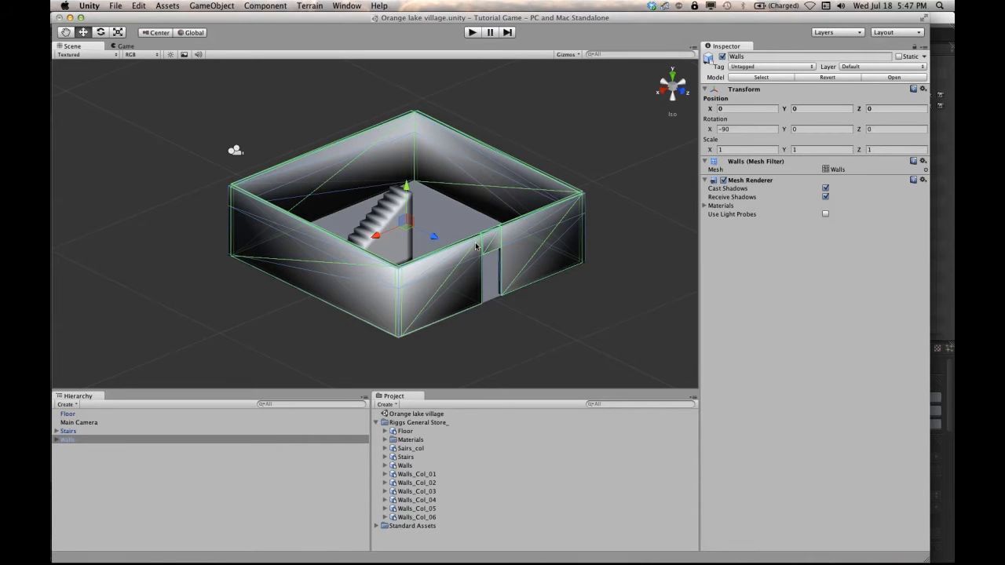
Inspect the Sairs_col collision object nested under Stairs
{"action": "left_click_drag", "start_coordinate": [473, 242], "coordinate": [597, 277], "text": "alt"}
{"action": "left_click_drag", "start_coordinate": [458, 272], "coordinate": [385, 304], "text": "alt"}
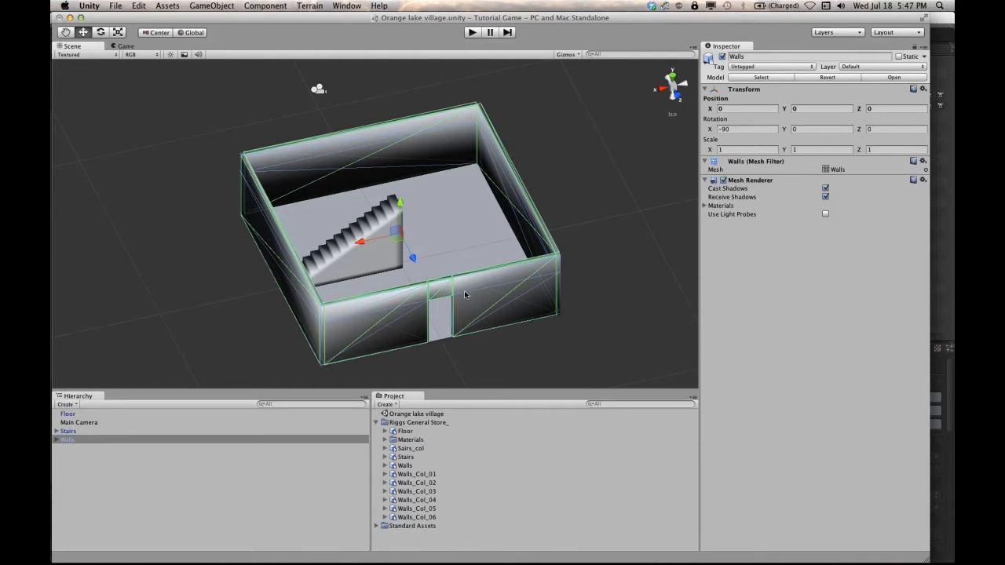
{"action": "mouse_move", "coordinate": [385, 274]}
{"action": "left_mouse_down", "text": "alt"}
{"action": "mouse_move", "coordinate": [439, 246]}
{"action": "mouse_move", "coordinate": [411, 180]}
{"action": "mouse_move", "coordinate": [362, 212]}
{"action": "mouse_move", "coordinate": [381, 285]}
{"action": "left_mouse_up", "text": "alt"}
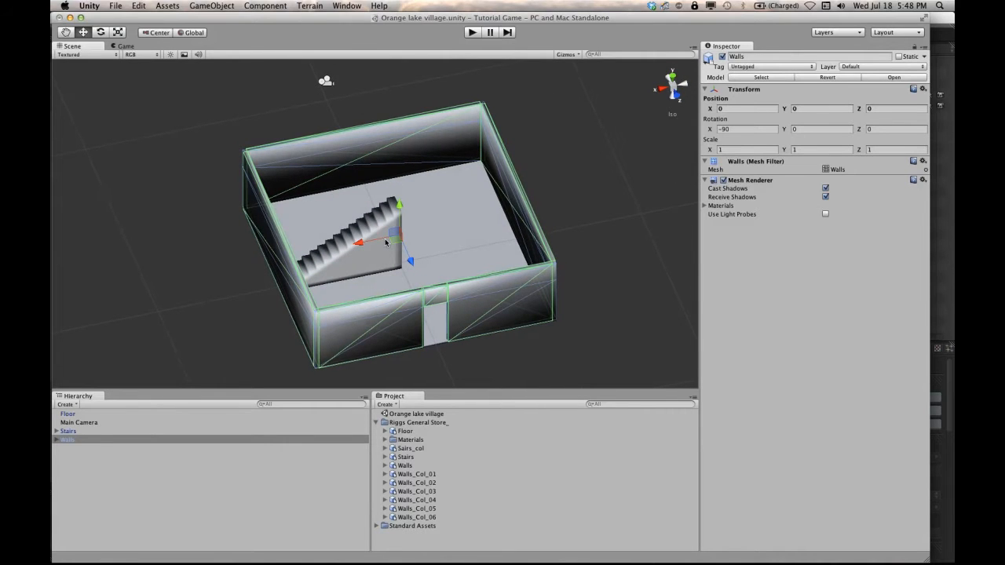
{"action": "left_click", "coordinate": [365, 270]}
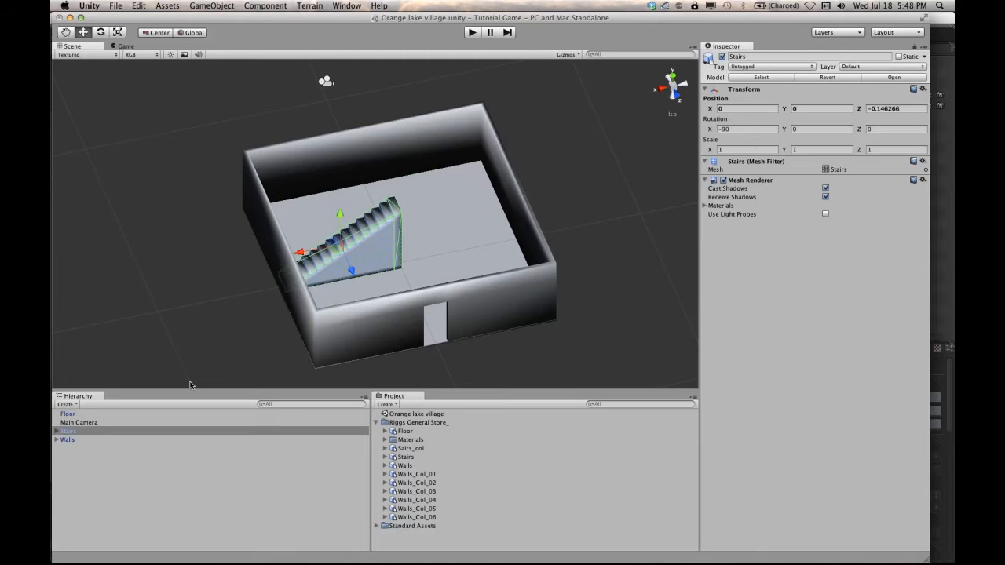
{"action": "left_click", "coordinate": [56, 431]}
{"action": "left_click", "coordinate": [78, 443]}
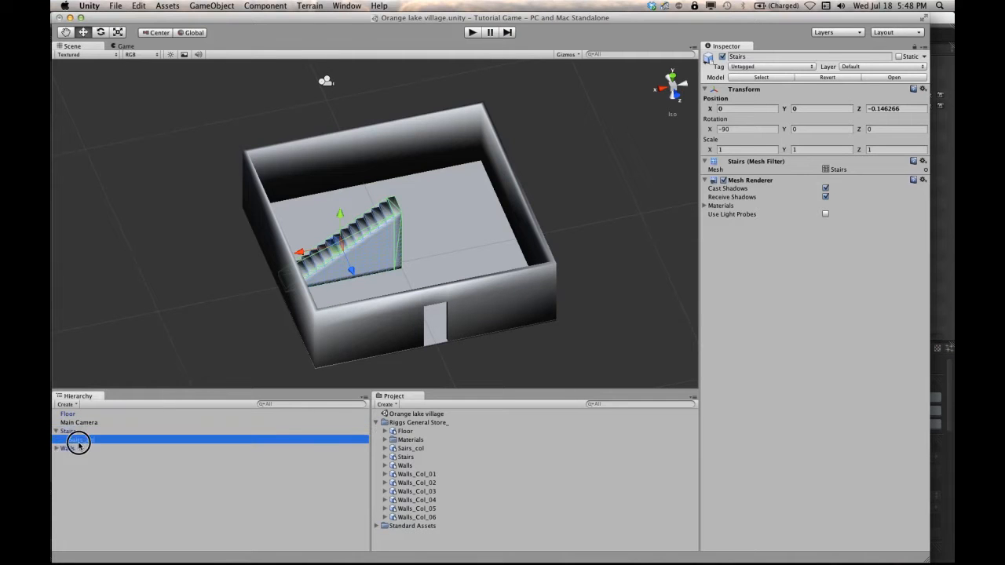
{"action": "left_click", "coordinate": [55, 432]}
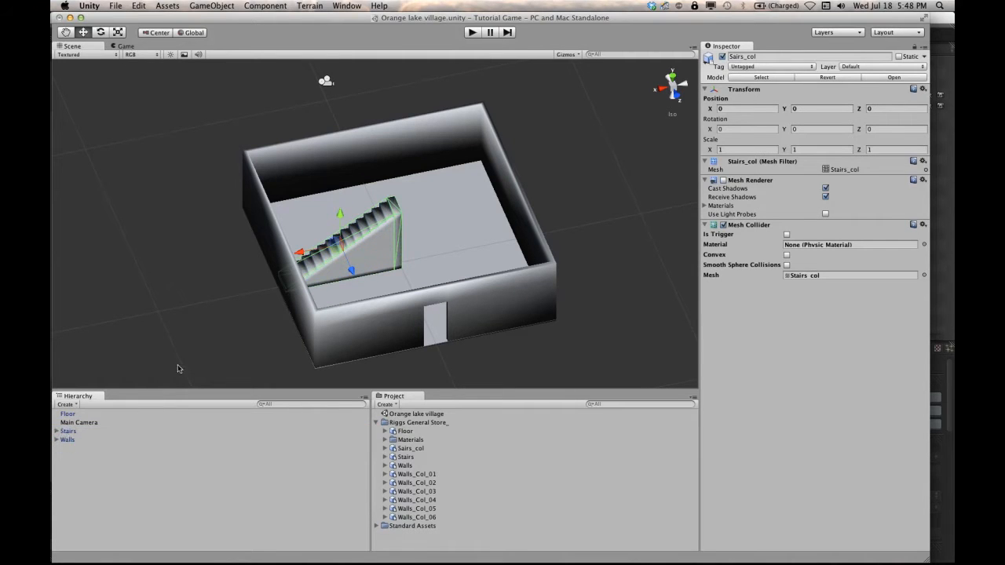
Create a new plane in the scene to act as the ground around the store
{"action": "scroll", "coordinate": [432, 273], "scroll_direction": "down", "scroll_amount": 5}
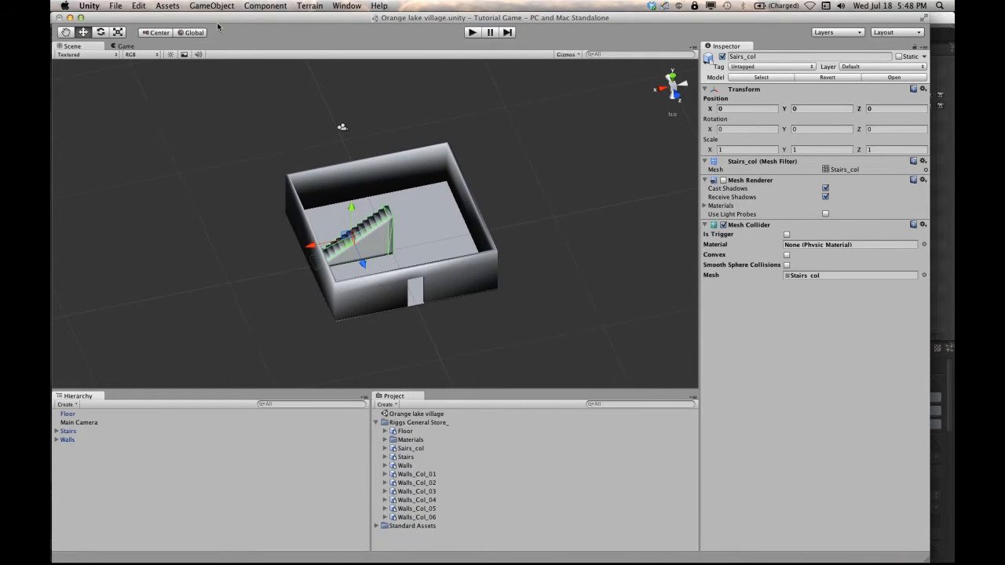
{"action": "left_click", "coordinate": [203, 5]}
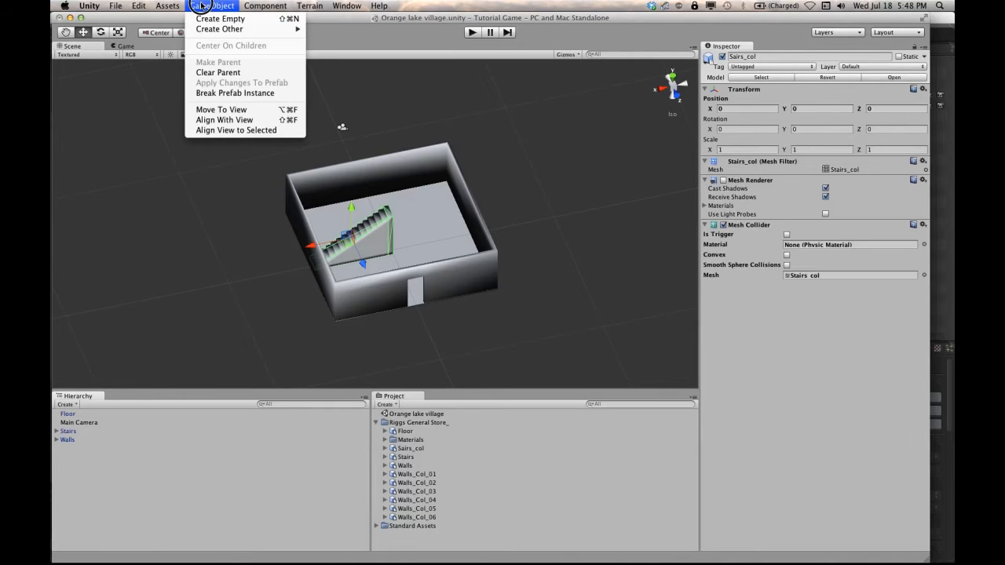
{"action": "mouse_move", "coordinate": [302, 31]}
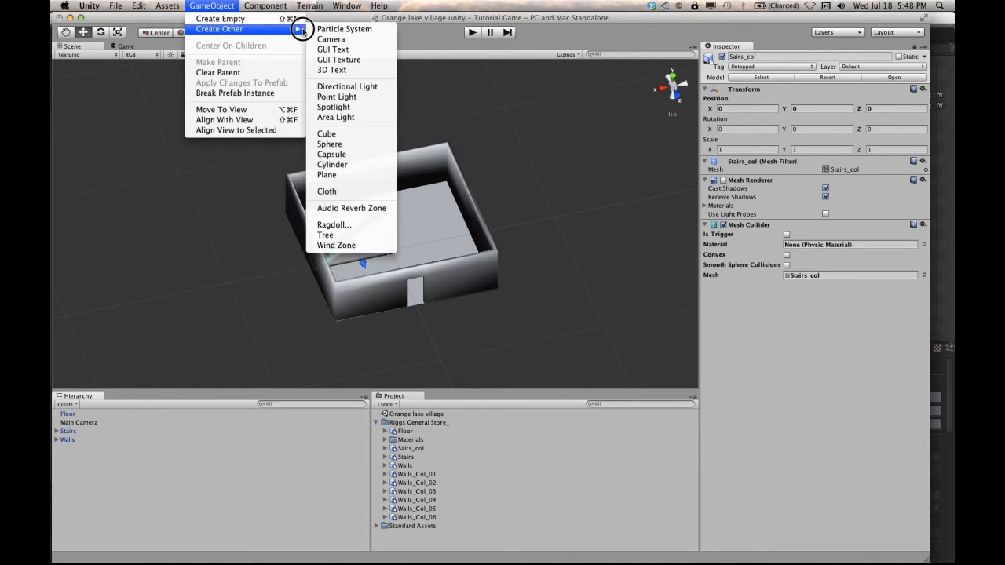
{"action": "left_click", "coordinate": [342, 175]}
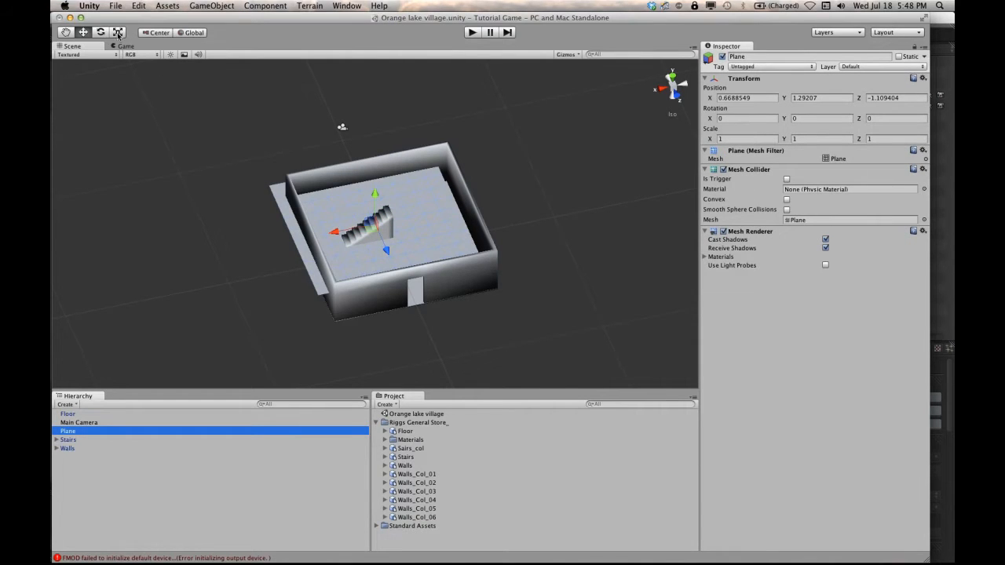
Scale the plane freehand, first along X and then uniformly, to about 24.14 × 5.81 × 5.81
{"action": "left_click", "coordinate": [118, 32]}
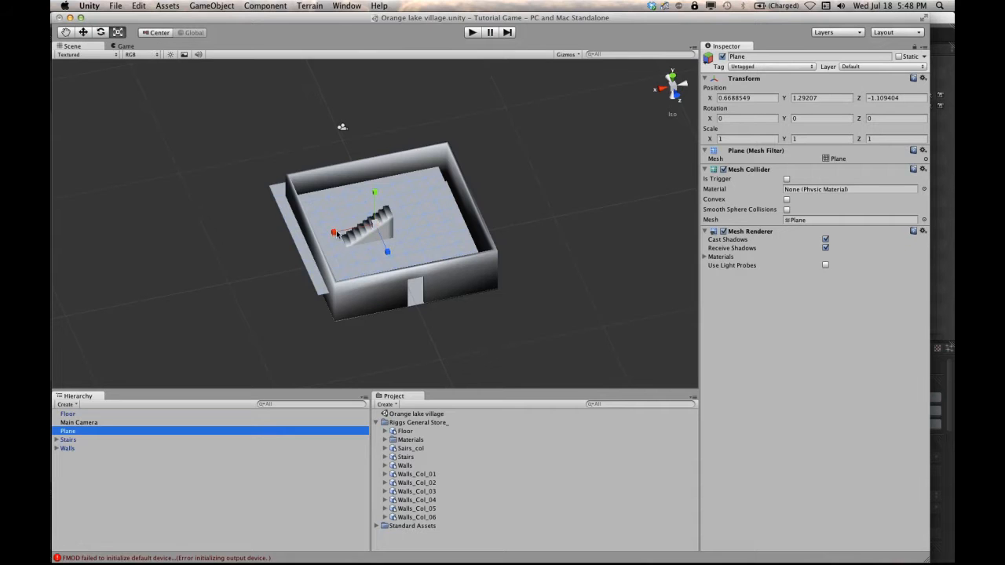
{"action": "left_click_drag", "start_coordinate": [336, 234], "coordinate": [190, 243]}
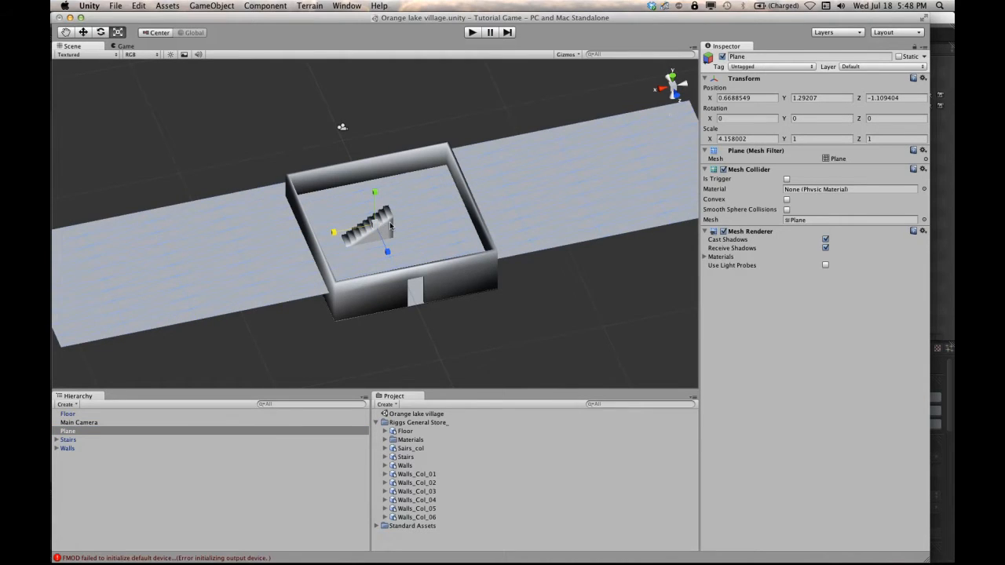
{"action": "left_click_drag", "start_coordinate": [379, 222], "coordinate": [285, 3]}
{"action": "scroll", "coordinate": [375, 158], "scroll_direction": "down", "scroll_amount": 2}
{"action": "scroll", "coordinate": [374, 159], "scroll_direction": "down", "scroll_amount": 3}
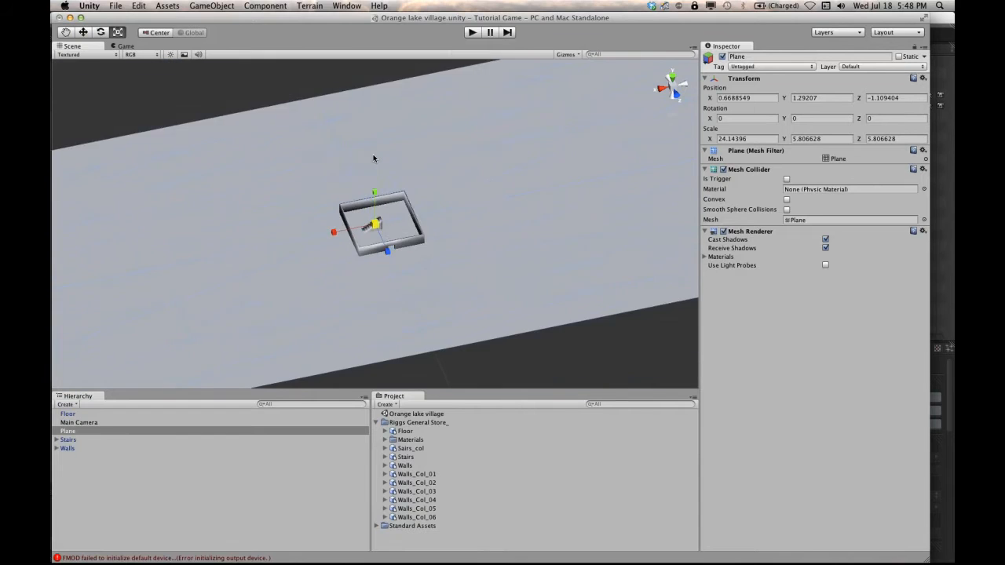
Set the plane's position to 0 on X, Y and Z
{"action": "left_click_drag", "start_coordinate": [356, 246], "coordinate": [363, 196], "text": "alt"}
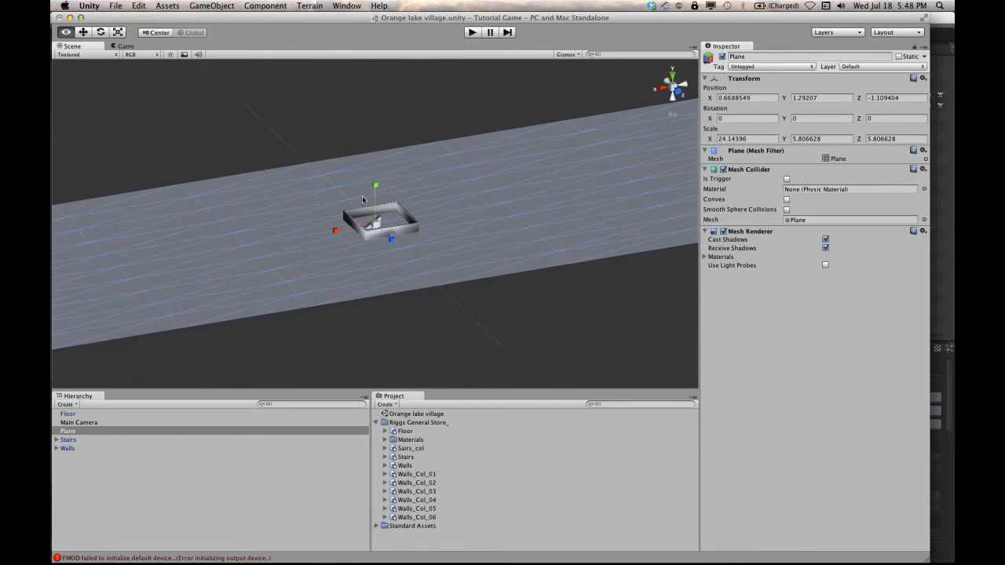
{"action": "left_click", "coordinate": [760, 97]}
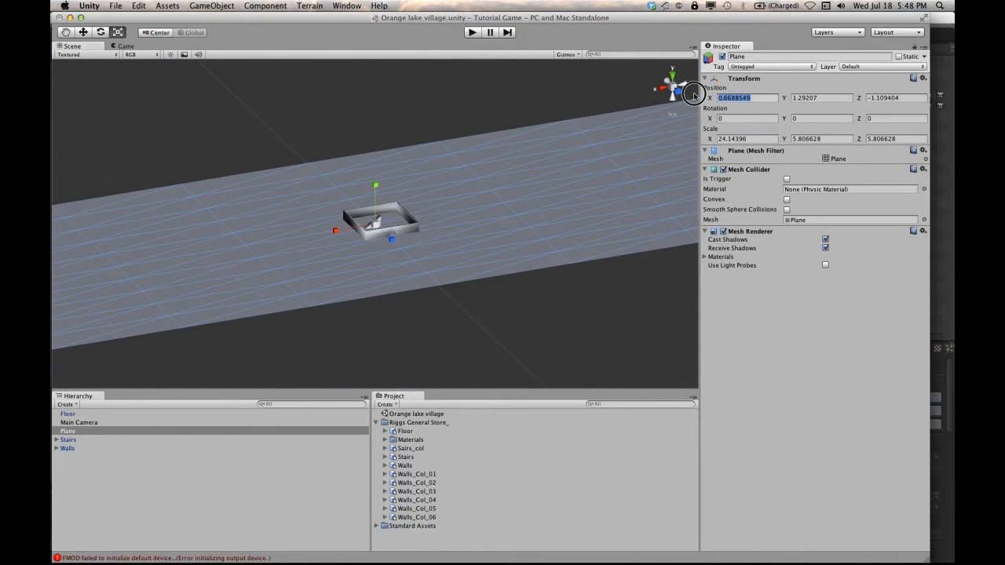
{"action": "type", "text": "0"}
{"action": "key", "text": "Tab"}
{"action": "type", "text": "0"}
{"action": "key", "text": "Tab"}
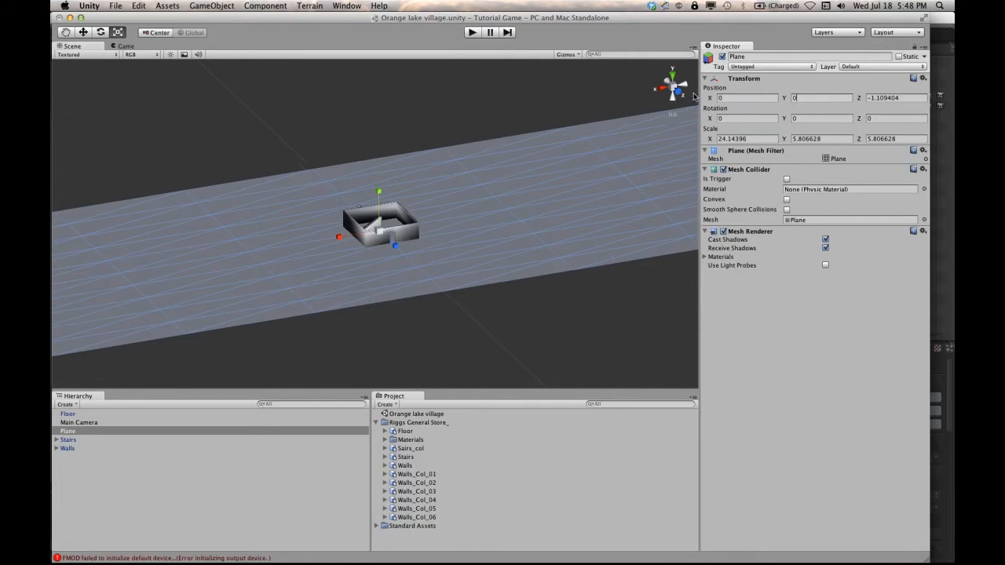
{"action": "type", "text": "0"}
{"action": "key", "text": "Tab"}
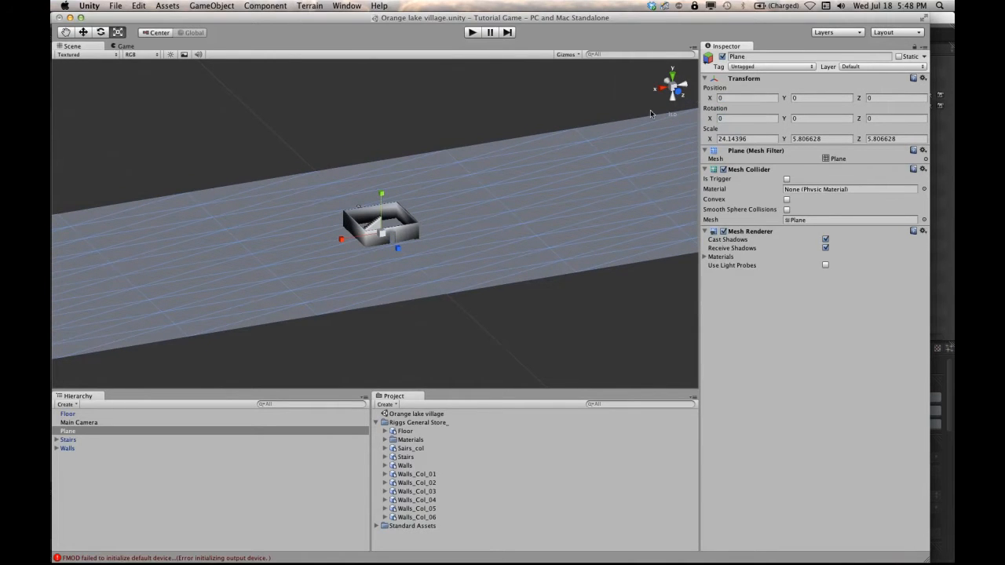
Stretch the plane along its Z axis to a scale of about 23.04
{"action": "mouse_move", "coordinate": [434, 241]}
{"action": "middle_mouse_down"}
{"action": "mouse_move", "coordinate": [383, 236]}
{"action": "mouse_move", "coordinate": [452, 246]}
{"action": "middle_mouse_up"}
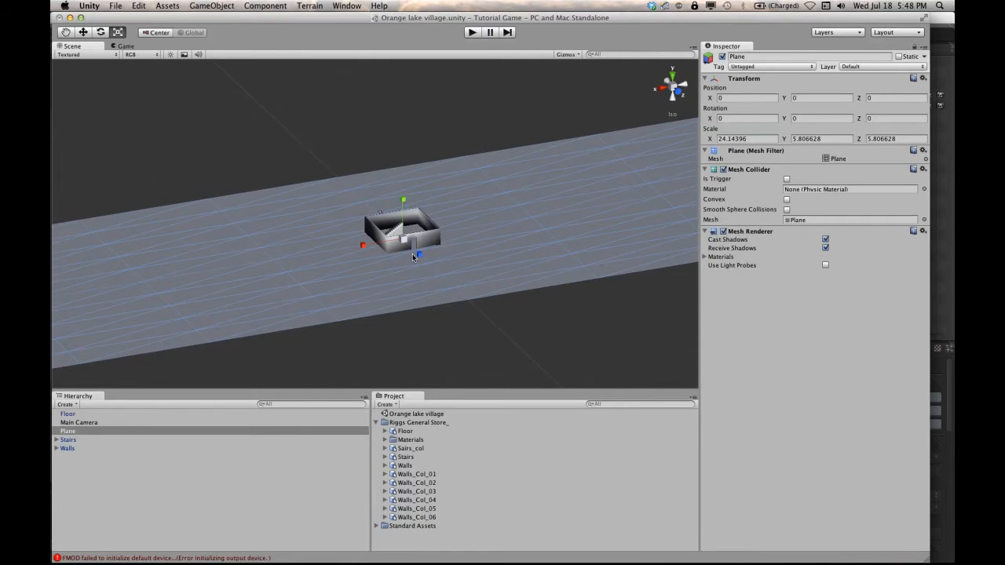
{"action": "left_click_drag", "start_coordinate": [420, 254], "coordinate": [468, 314]}
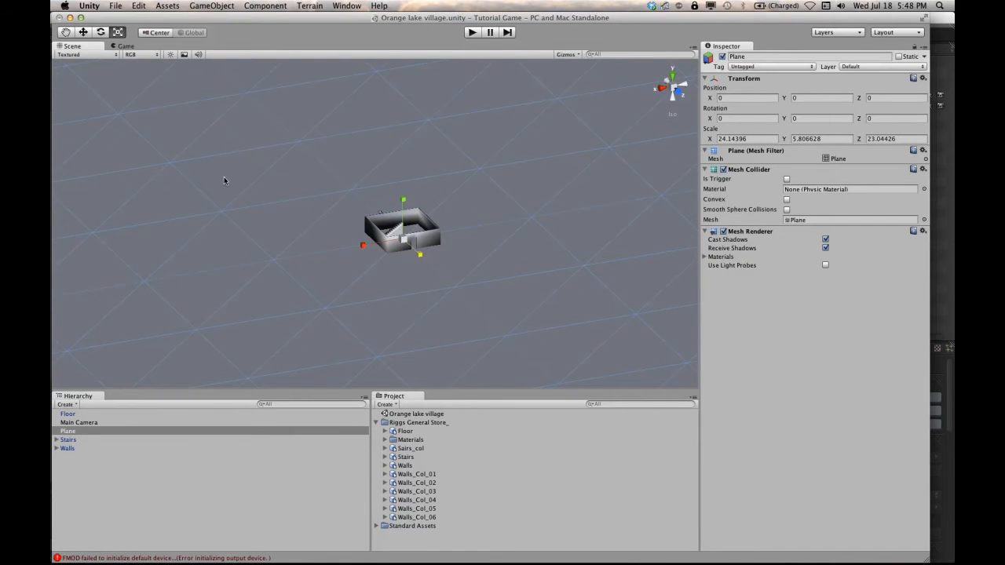
Try out the transform and view tools, then examine the store building on the enlarged ground plane up close
{"action": "left_click", "coordinate": [84, 33]}
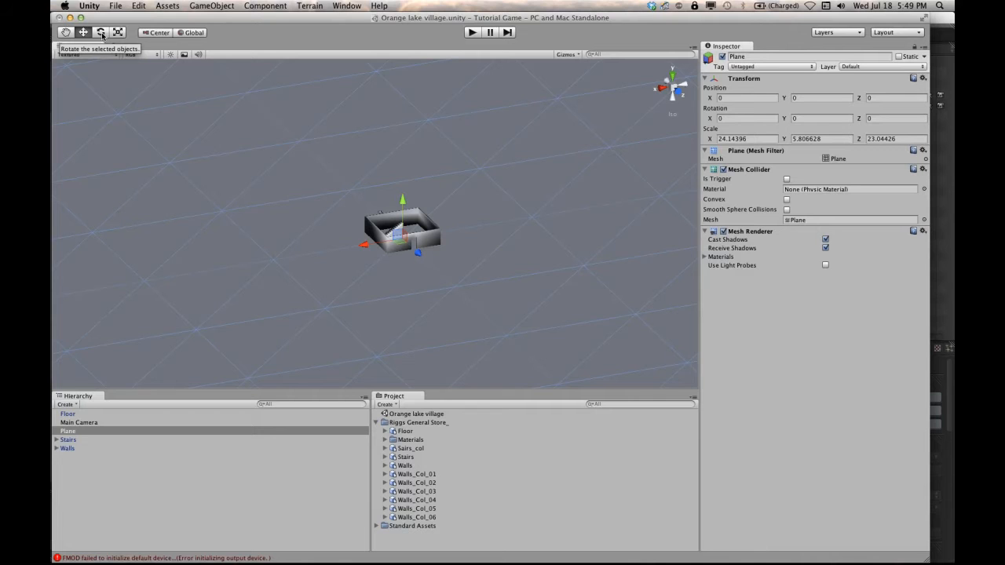
{"action": "left_click", "coordinate": [102, 33]}
{"action": "left_click", "coordinate": [117, 33]}
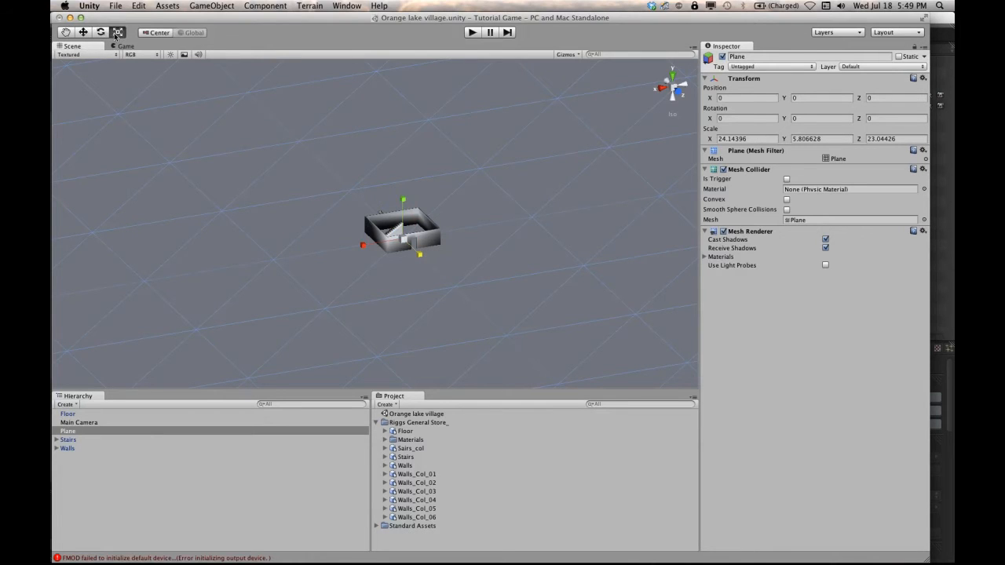
{"action": "left_click", "coordinate": [84, 33]}
{"action": "left_click", "coordinate": [66, 33]}
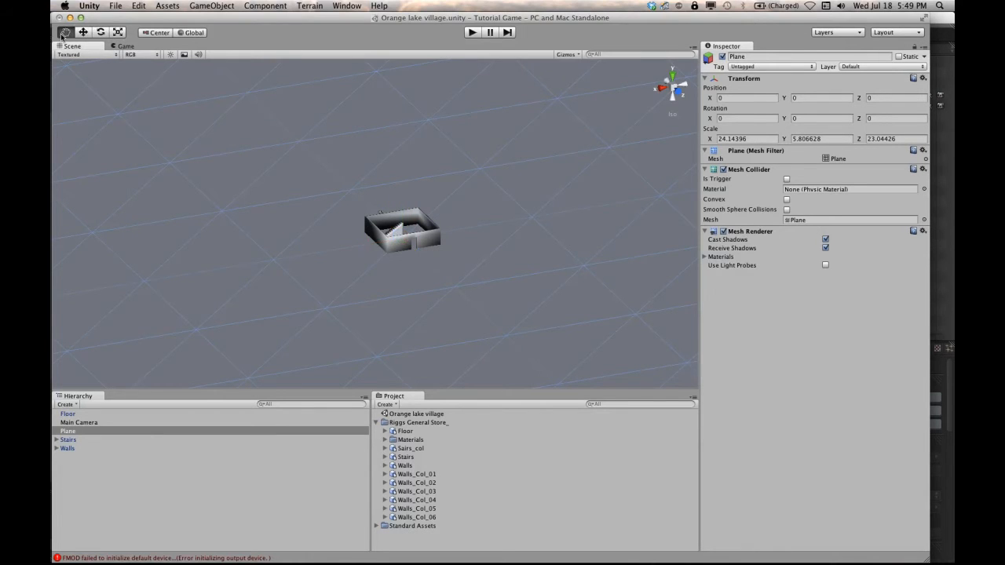
{"action": "left_click_drag", "start_coordinate": [330, 207], "coordinate": [333, 229]}
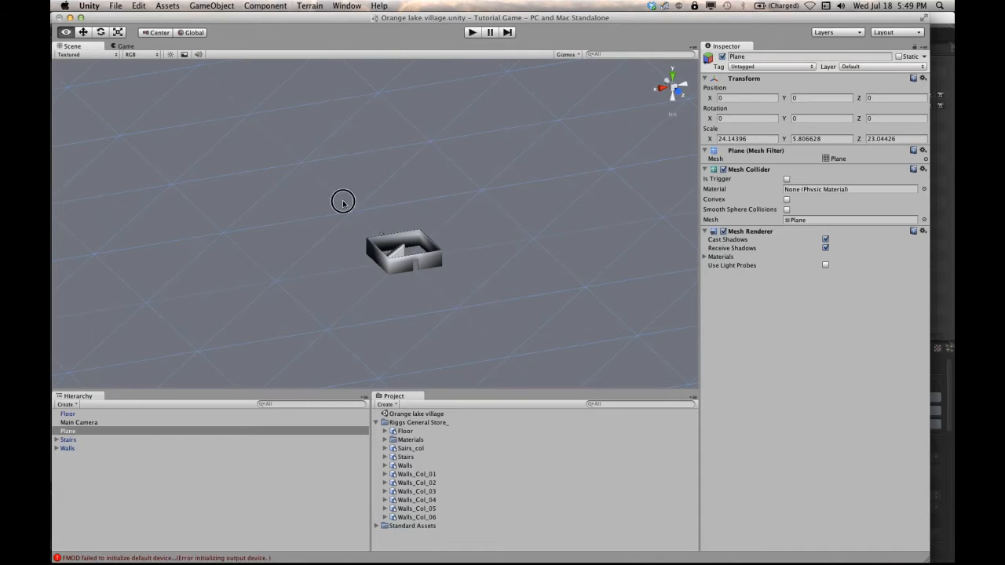
{"action": "left_click_drag", "start_coordinate": [343, 204], "coordinate": [362, 190], "text": "alt"}
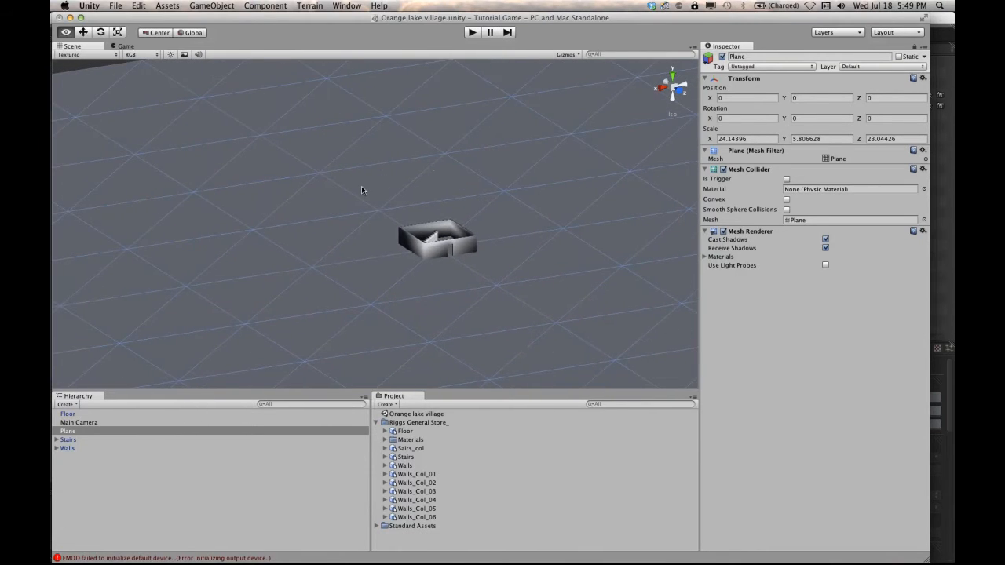
{"action": "right_click_drag", "start_coordinate": [361, 187], "coordinate": [332, 174], "text": "alt"}
{"action": "scroll", "coordinate": [409, 193], "scroll_direction": "up", "scroll_amount": 5}
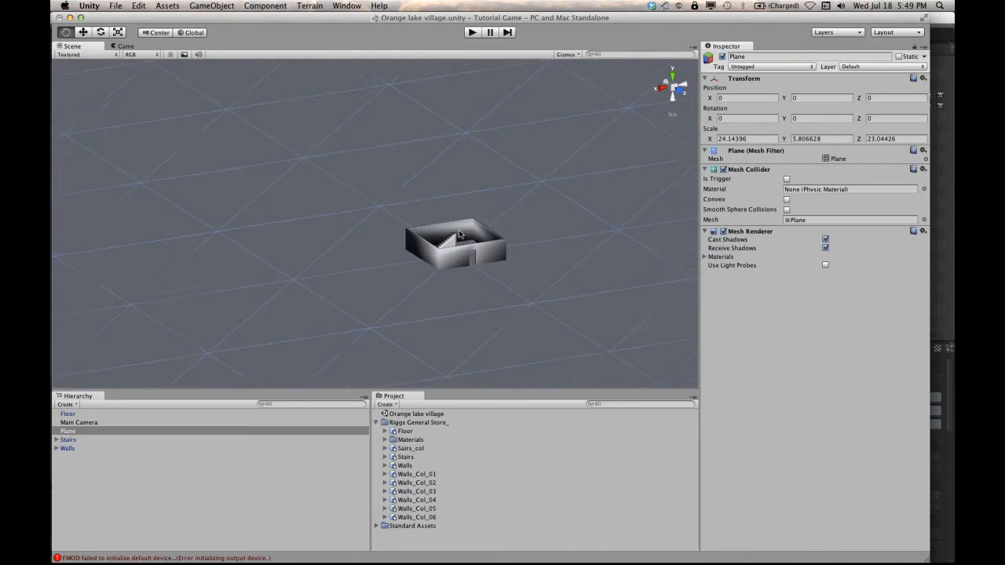
{"action": "scroll", "coordinate": [460, 234], "scroll_direction": "up", "scroll_amount": 2}
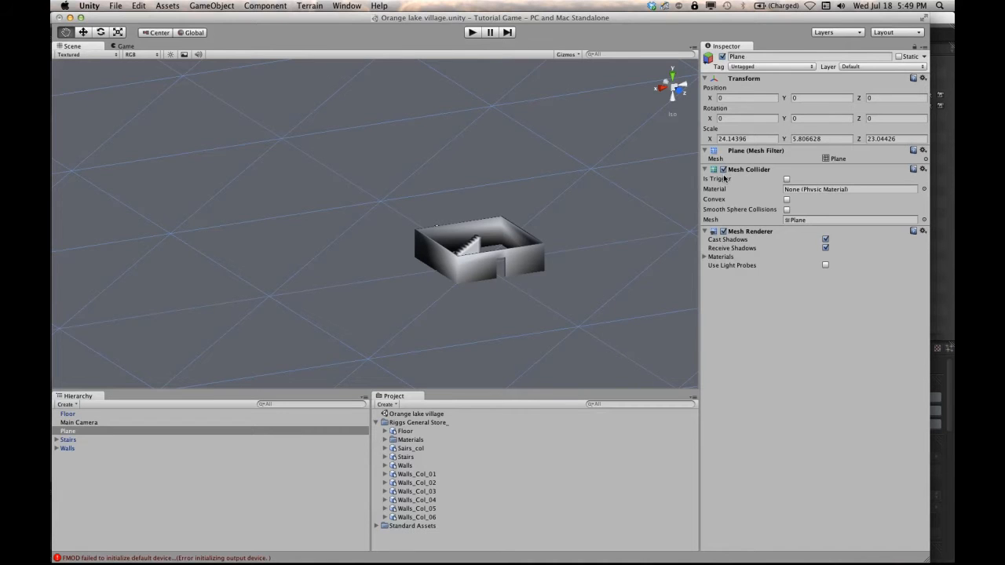
{"action": "scroll", "coordinate": [505, 281], "scroll_direction": "up", "scroll_amount": 2}
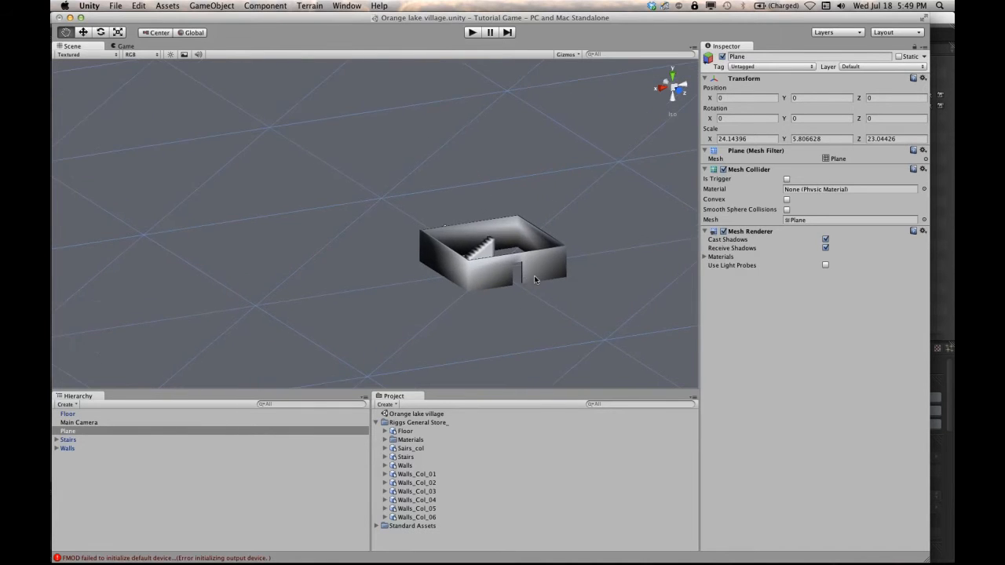
{"action": "scroll", "coordinate": [533, 272], "scroll_direction": "up", "scroll_amount": 3}
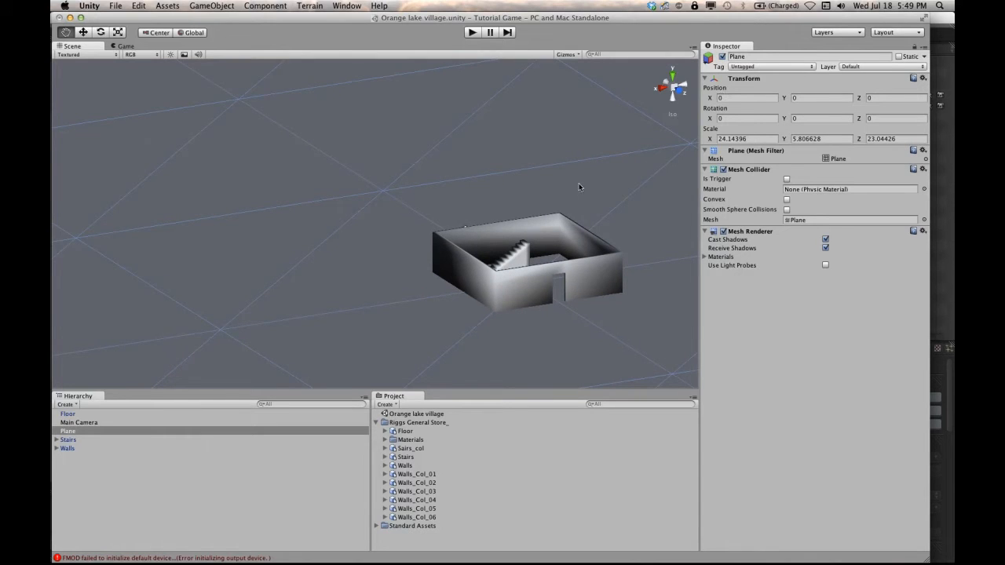
Lower the plane slightly below the store floor to a Y position of about -0.08, fine-tuning it in the front view
{"action": "left_click", "coordinate": [83, 32]}
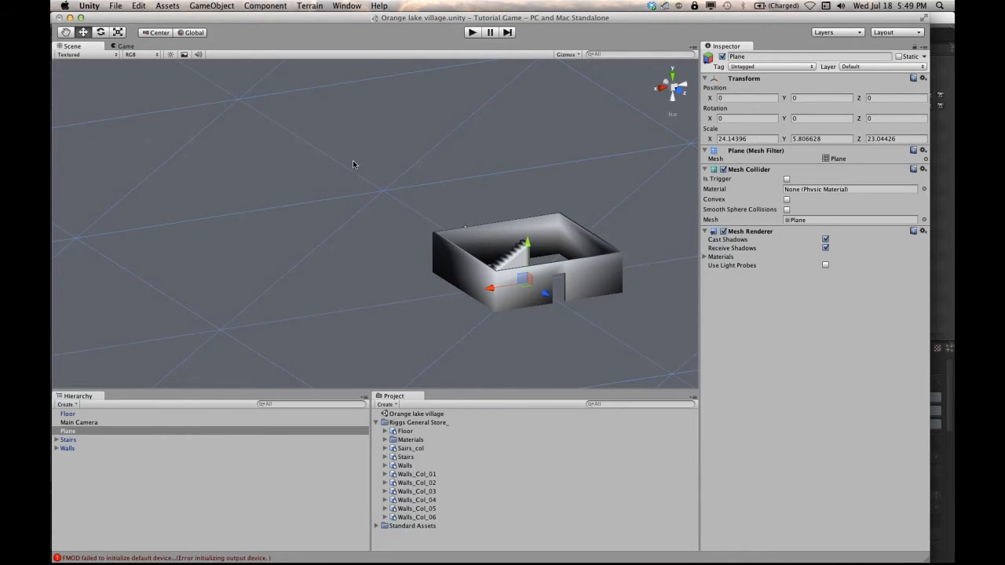
{"action": "left_click_drag", "start_coordinate": [528, 245], "coordinate": [527, 243]}
{"action": "left_click_drag", "start_coordinate": [571, 267], "coordinate": [455, 225], "text": "alt"}
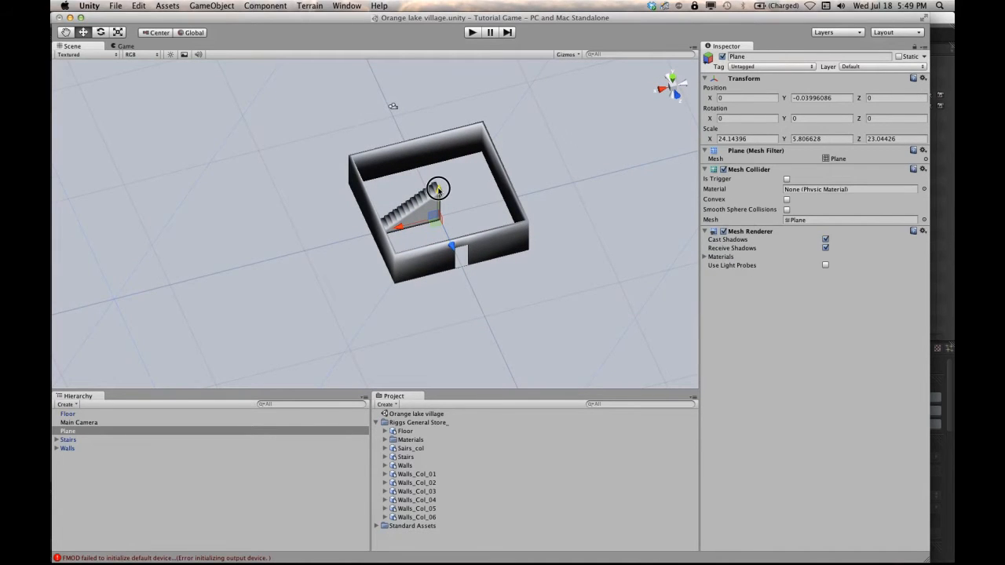
{"action": "left_click_drag", "start_coordinate": [438, 190], "coordinate": [486, 153]}
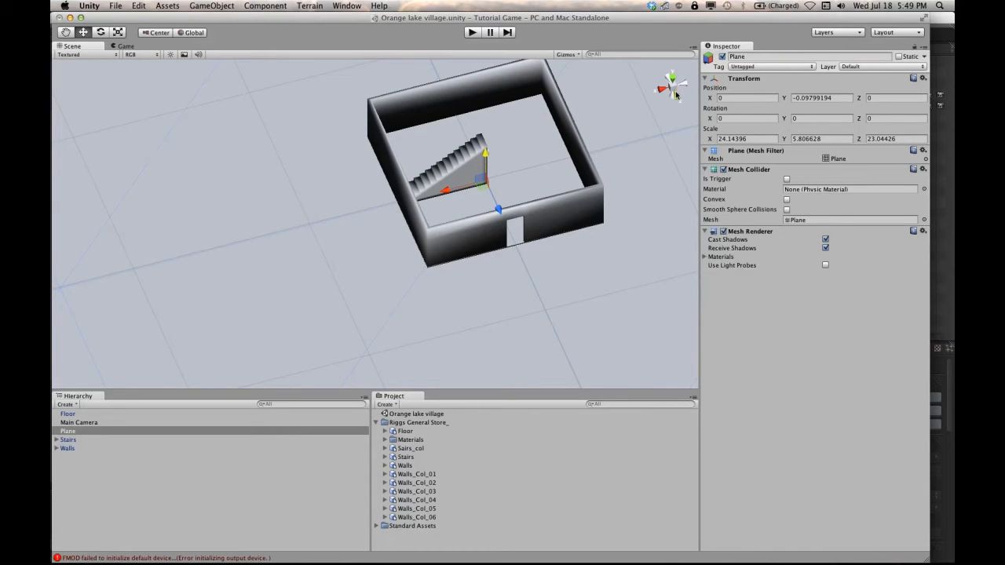
{"action": "left_click", "coordinate": [678, 98]}
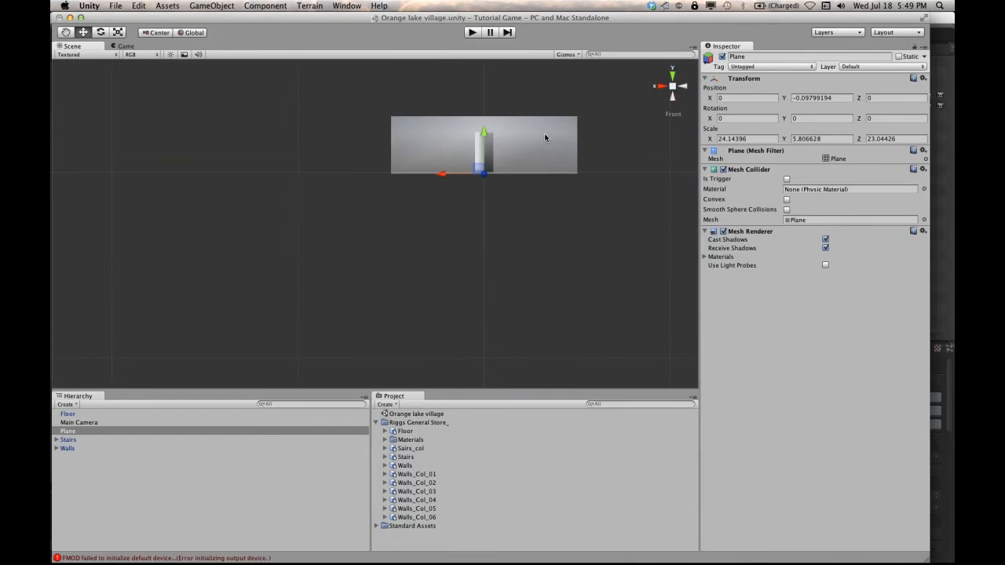
{"action": "left_click_drag", "start_coordinate": [541, 103], "coordinate": [544, 103]}
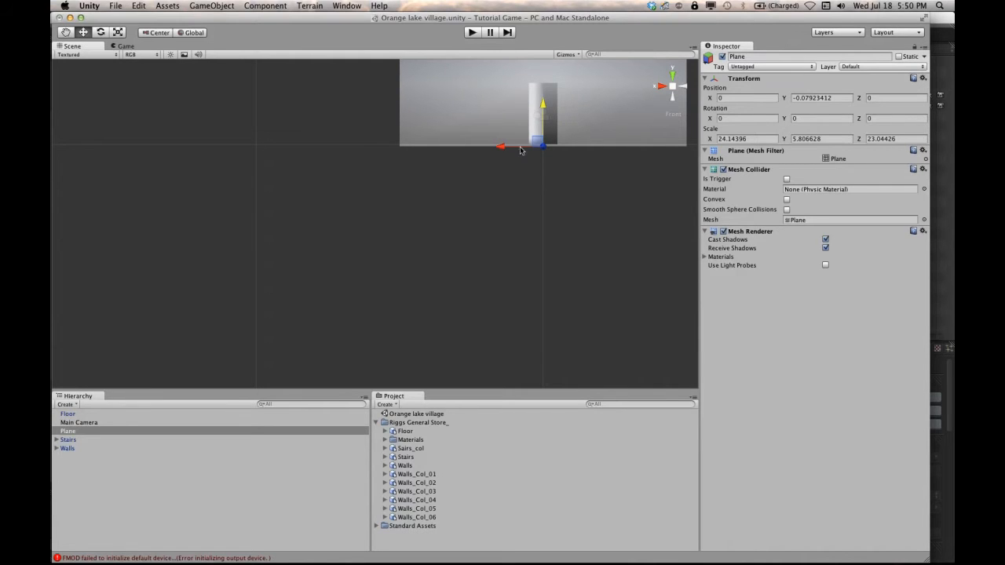
{"action": "key", "text": "alt"}
{"action": "left_click_drag", "start_coordinate": [326, 214], "coordinate": [406, 270], "text": "alt"}
{"action": "middle_click_drag", "start_coordinate": [425, 236], "coordinate": [210, 280], "text": "alt"}
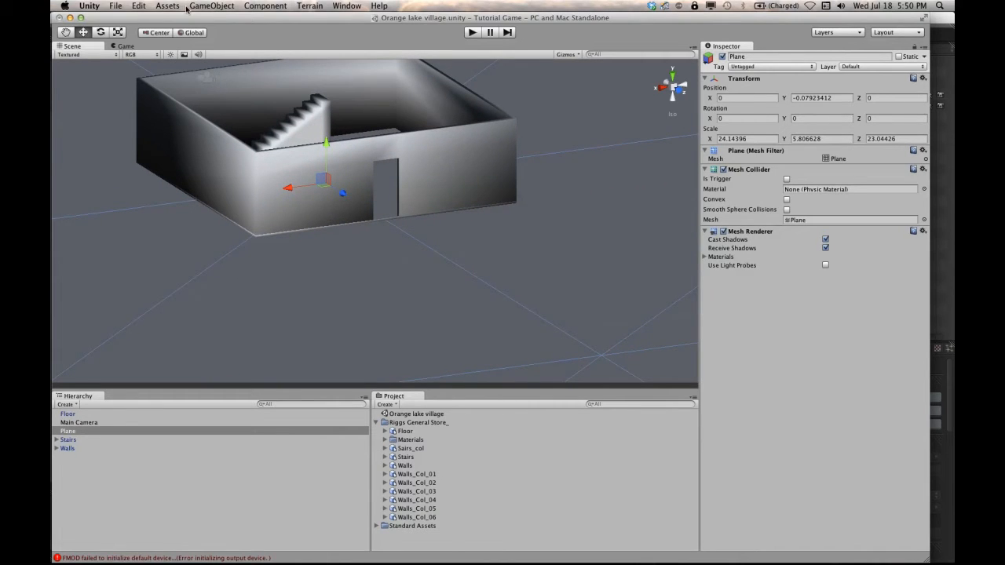
Add the 3rd Person Controller from the Character Controllers folder in Standard Assets to the scene
{"action": "left_click", "coordinate": [376, 526]}
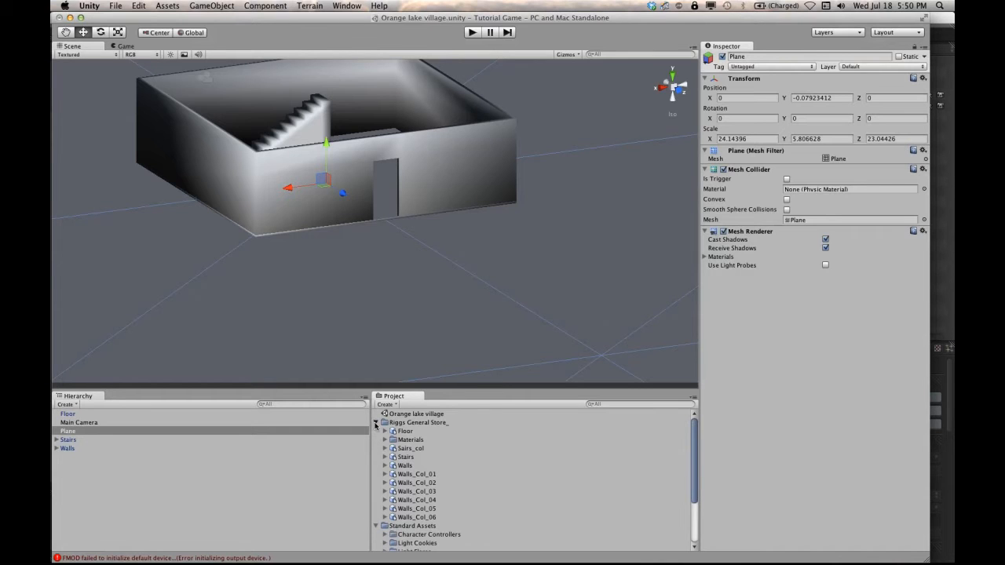
{"action": "left_click", "coordinate": [375, 422]}
{"action": "left_click", "coordinate": [423, 441]}
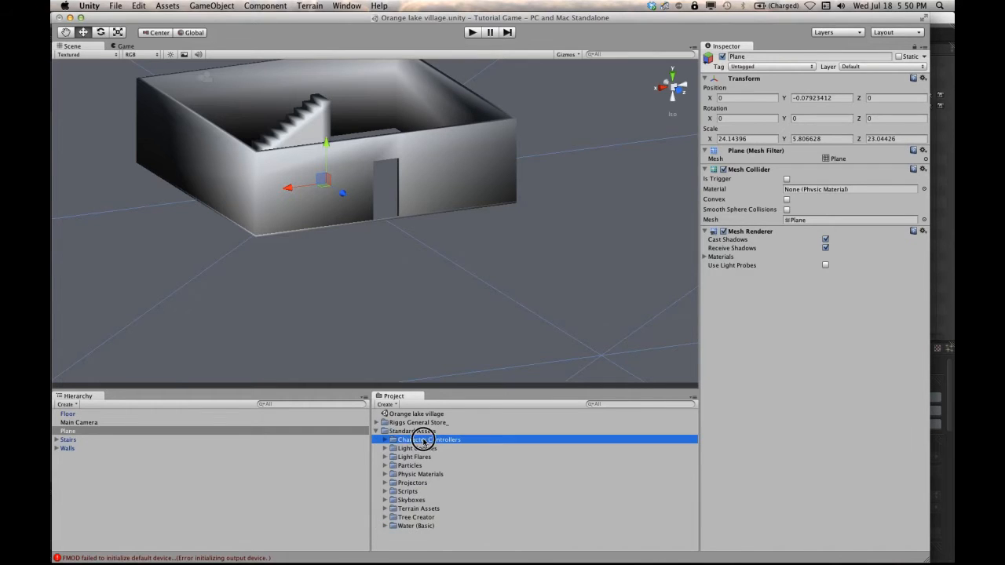
{"action": "left_click", "coordinate": [385, 441]}
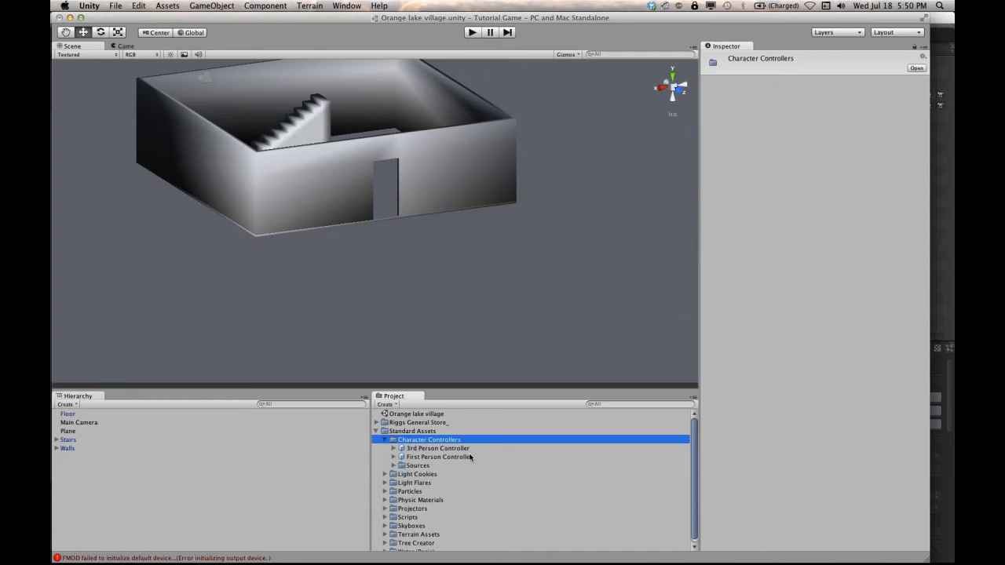
{"action": "left_click", "coordinate": [429, 452]}
{"action": "left_click_drag", "start_coordinate": [429, 452], "coordinate": [112, 470]}
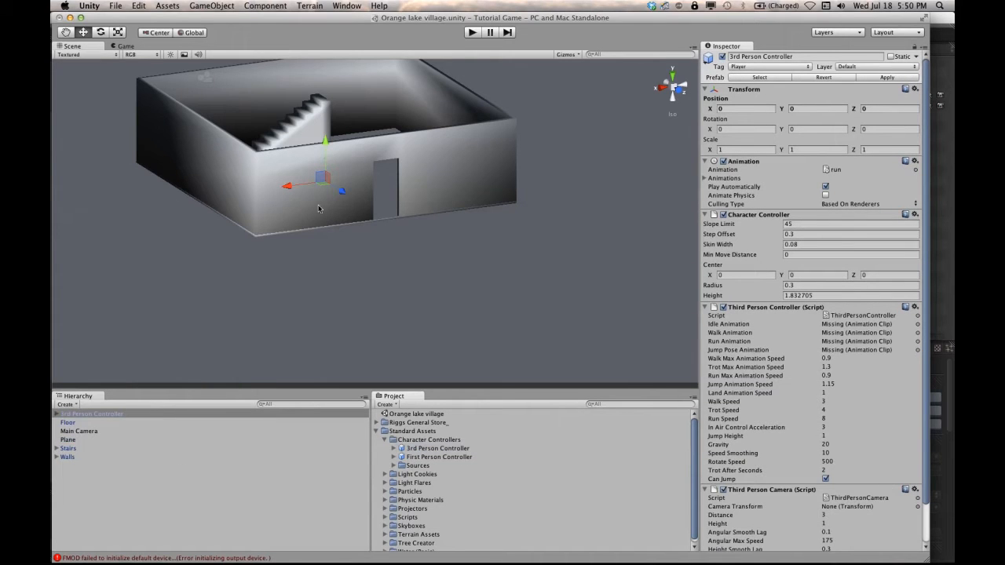
Move the third-person character outside in front of the store's doorway, to about Z 12.03, and raise it onto the ground at about Y 0.86
{"action": "left_click_drag", "start_coordinate": [321, 206], "coordinate": [470, 188], "text": "alt"}
{"action": "scroll", "coordinate": [474, 248], "scroll_direction": "up", "scroll_amount": 10}
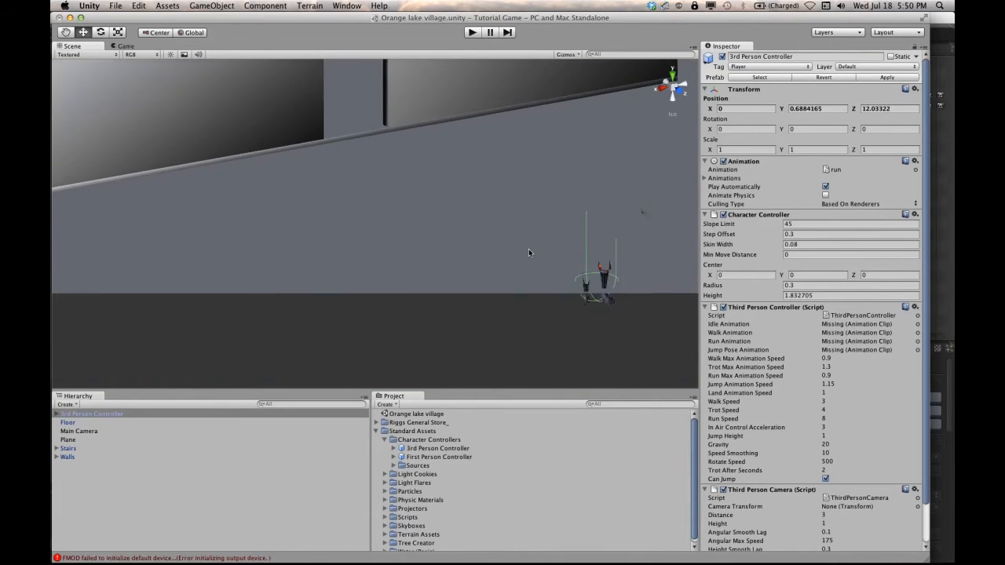
{"action": "scroll", "coordinate": [581, 258], "scroll_direction": "down", "scroll_amount": 4}
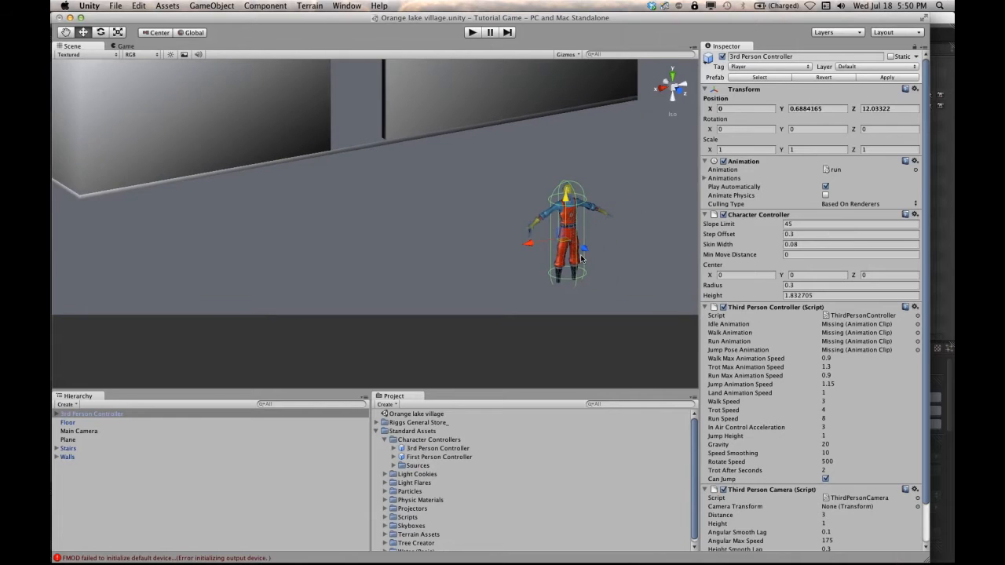
{"action": "scroll", "coordinate": [581, 259], "scroll_direction": "down", "scroll_amount": 1}
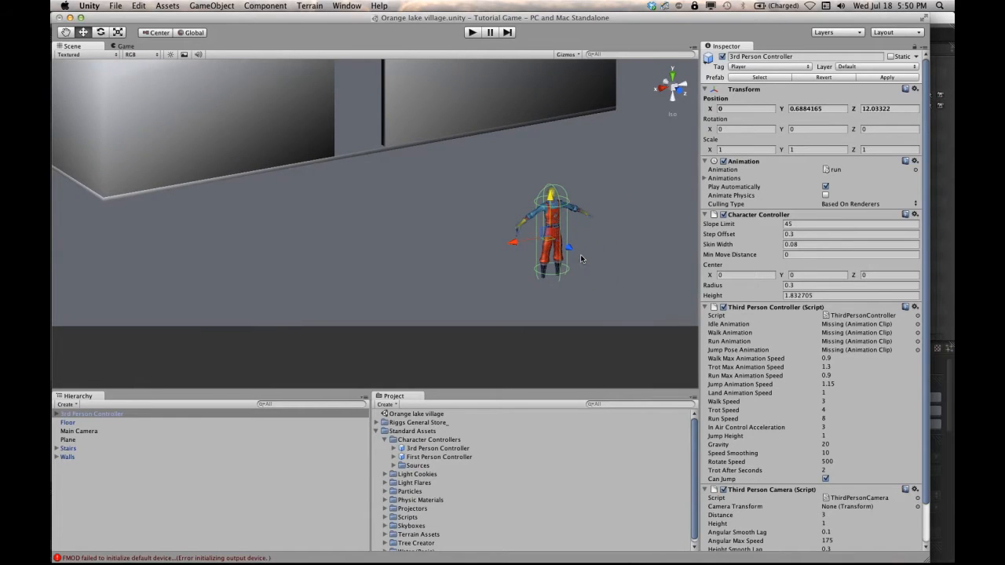
{"action": "left_click_drag", "start_coordinate": [553, 202], "coordinate": [552, 190]}
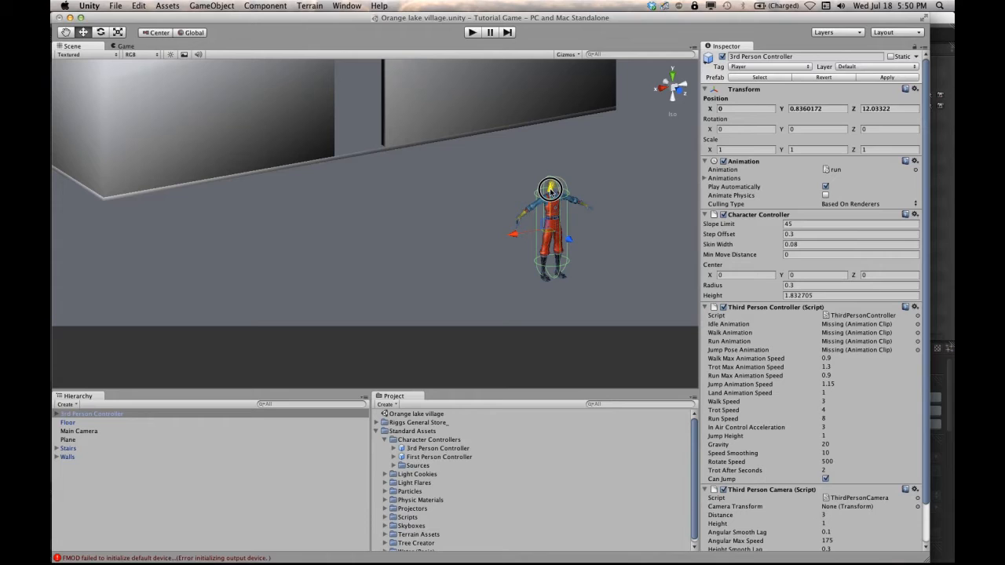
{"action": "left_click_drag", "start_coordinate": [551, 190], "coordinate": [551, 191]}
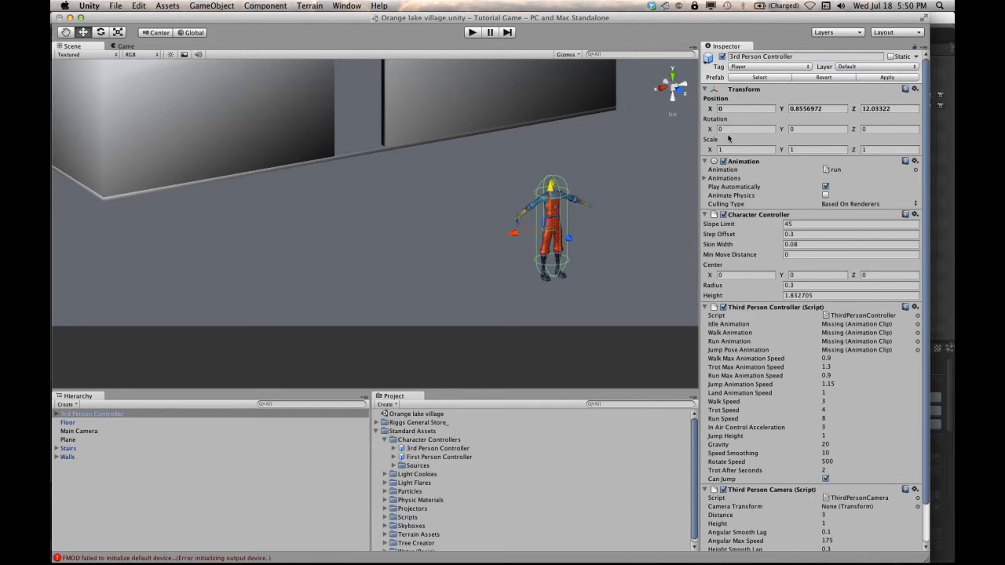
Rotate the character to face the store by setting its Y rotation to 180
{"action": "left_click", "coordinate": [101, 32]}
{"action": "left_click_drag", "start_coordinate": [575, 234], "coordinate": [461, 188]}
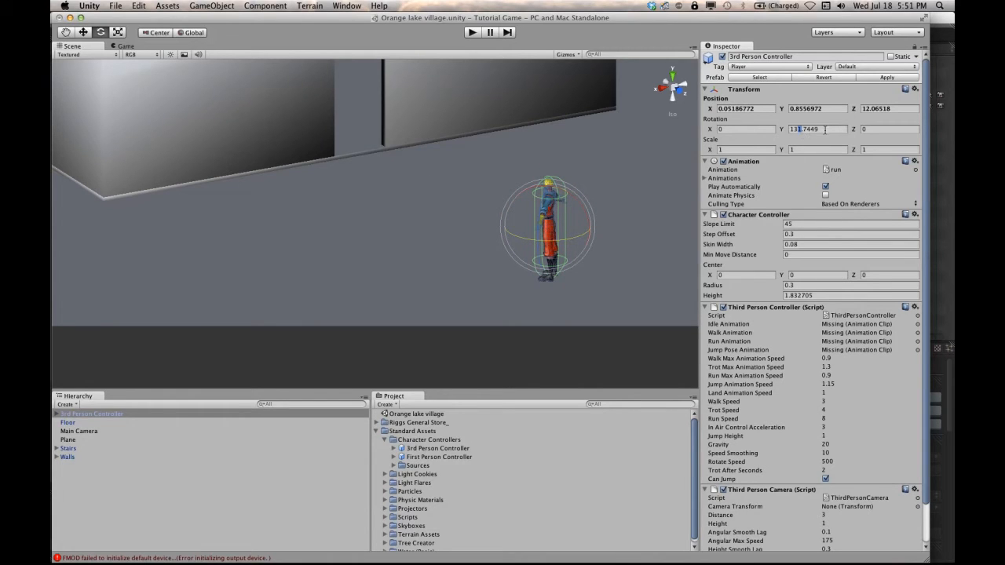
{"action": "left_click_drag", "start_coordinate": [826, 130], "coordinate": [737, 126]}
{"action": "type", "text": "180"}
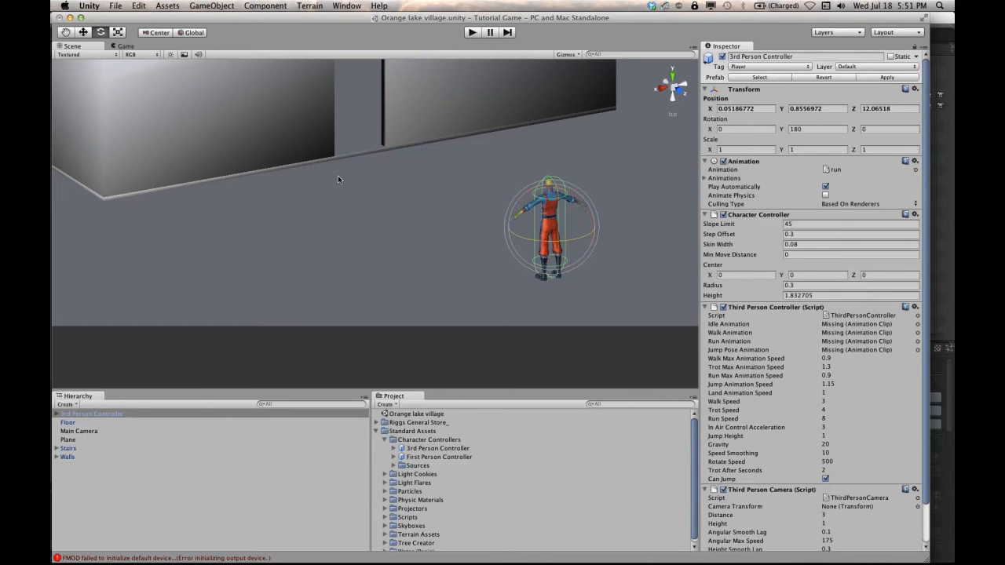
Create a directional light in the scene
{"action": "scroll", "coordinate": [337, 175], "scroll_direction": "down", "scroll_amount": 10}
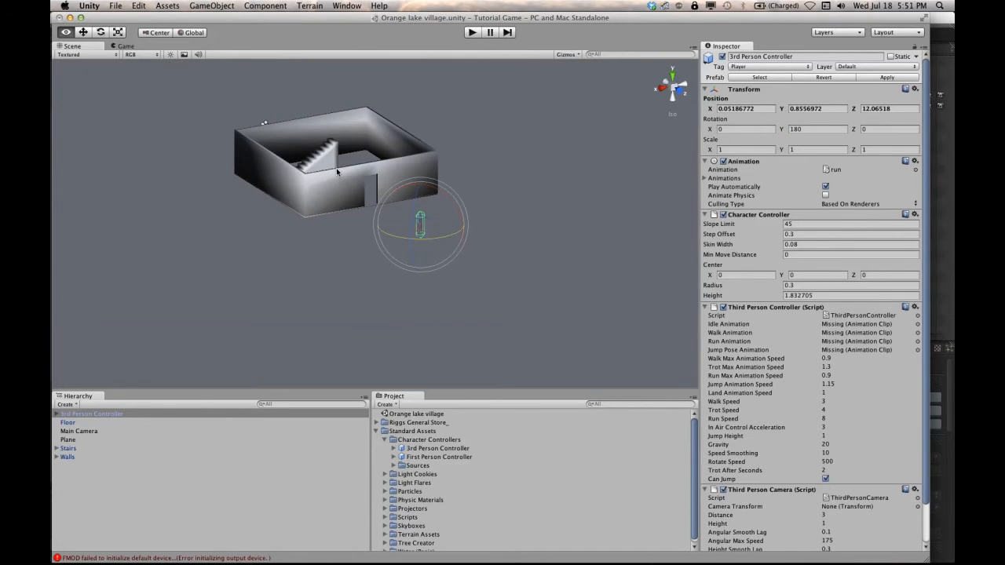
{"action": "middle_click_drag", "start_coordinate": [337, 172], "coordinate": [347, 237]}
{"action": "left_click", "coordinate": [204, 5]}
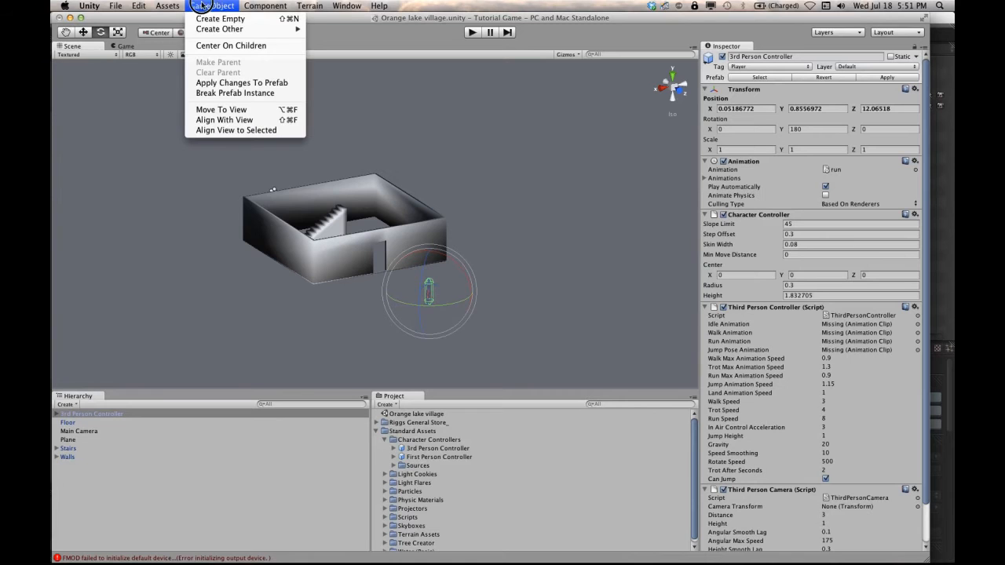
{"action": "mouse_move", "coordinate": [223, 29]}
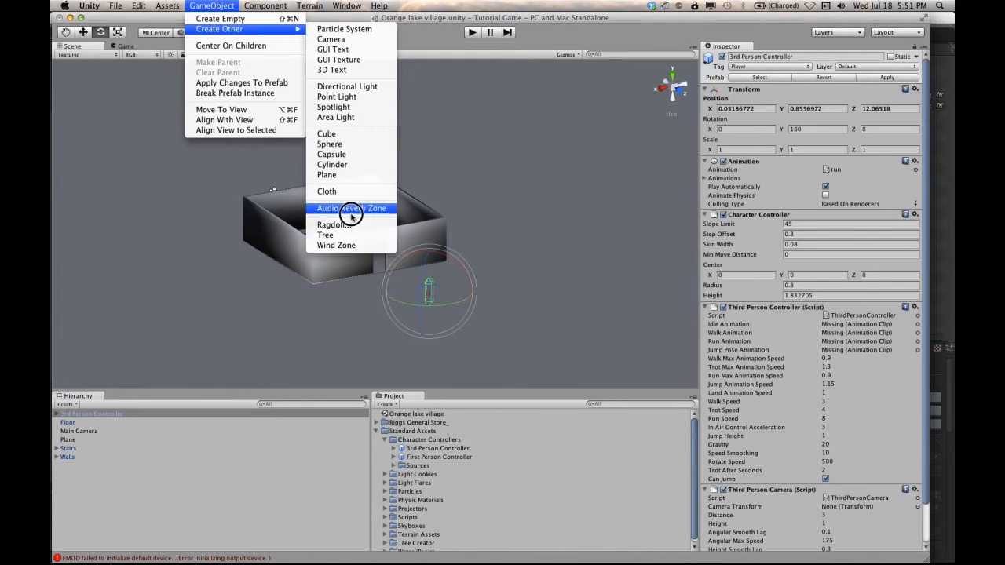
{"action": "left_click", "coordinate": [353, 88]}
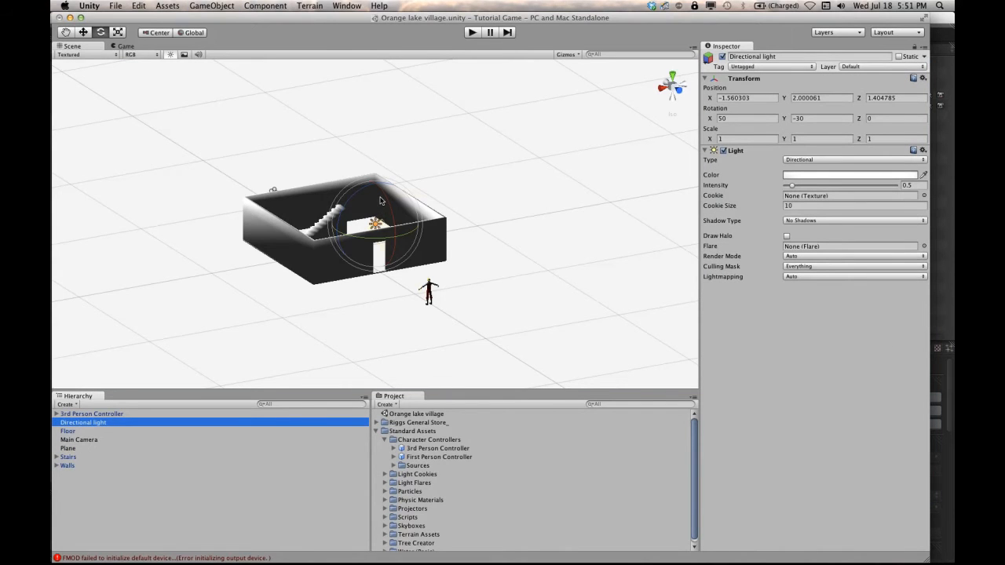
Raise the directional light high above the store to a Y position of about 13.62
{"action": "left_click", "coordinate": [83, 32]}
{"action": "left_click_drag", "start_coordinate": [376, 189], "coordinate": [369, 16]}
{"action": "middle_click_drag", "start_coordinate": [421, 84], "coordinate": [453, 137]}
{"action": "left_click_drag", "start_coordinate": [471, 160], "coordinate": [120, 189], "text": "alt"}
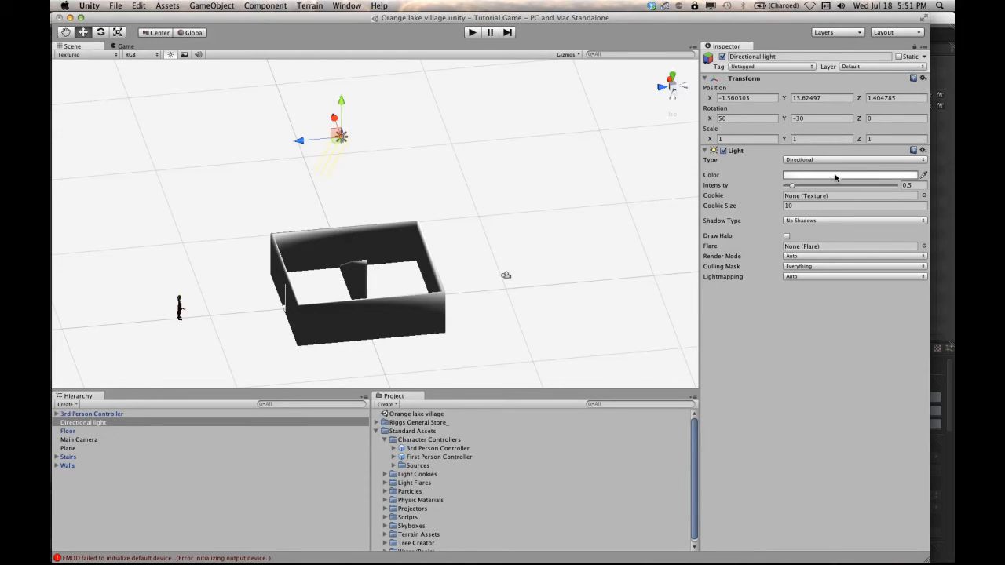
Set the directional light's intensity to 0.25
{"action": "left_click", "coordinate": [908, 186]}
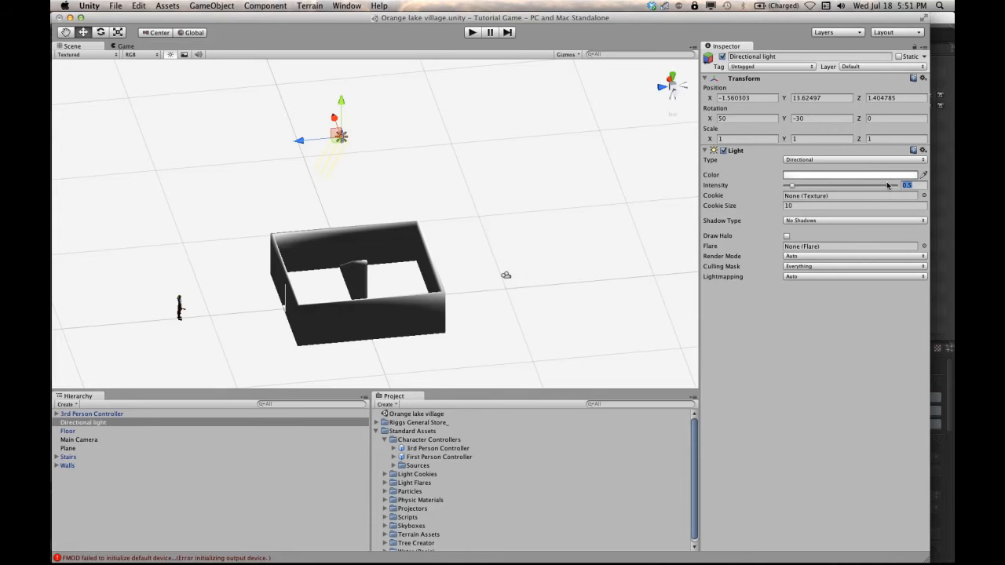
{"action": "type", "text": ".25"}
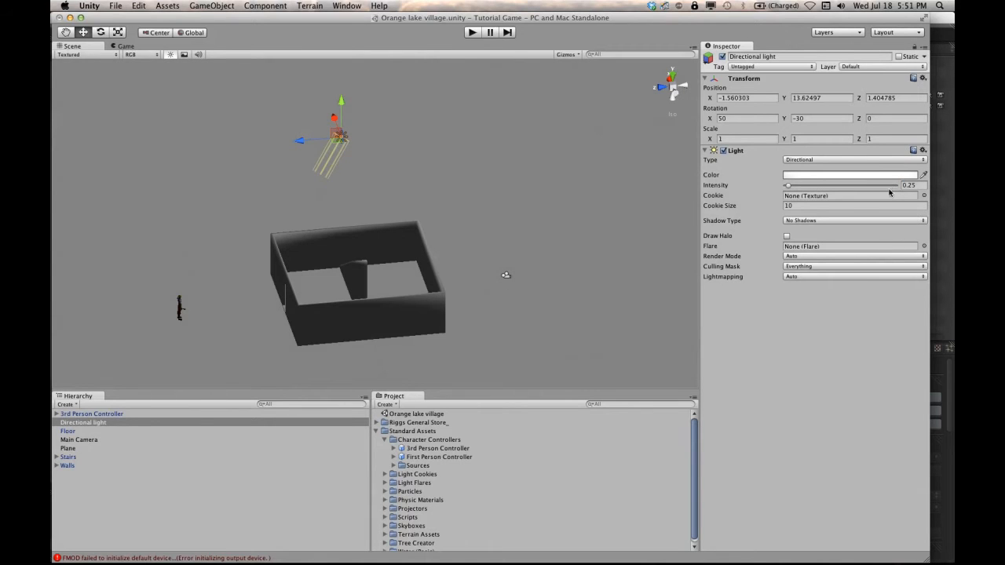
Rotate the directional light freehand to about 55.1 on X, 33.4 on Y and 5.1 on Z
{"action": "left_click", "coordinate": [101, 33]}
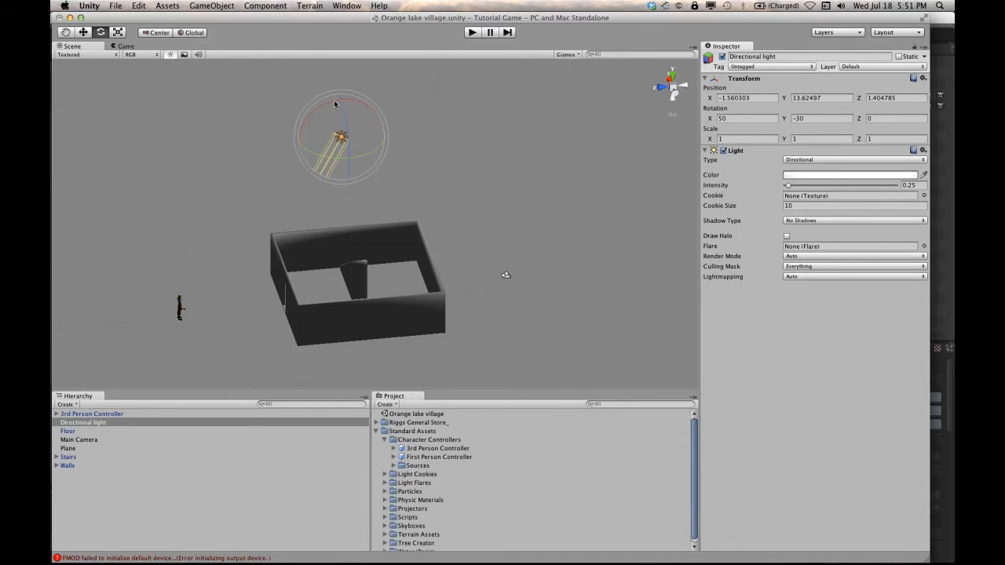
{"action": "mouse_move", "coordinate": [334, 104]}
{"action": "left_mouse_down"}
{"action": "mouse_move", "coordinate": [362, 101]}
{"action": "mouse_move", "coordinate": [322, 105]}
{"action": "mouse_move", "coordinate": [381, 141]}
{"action": "mouse_move", "coordinate": [292, 153]}
{"action": "left_mouse_up"}
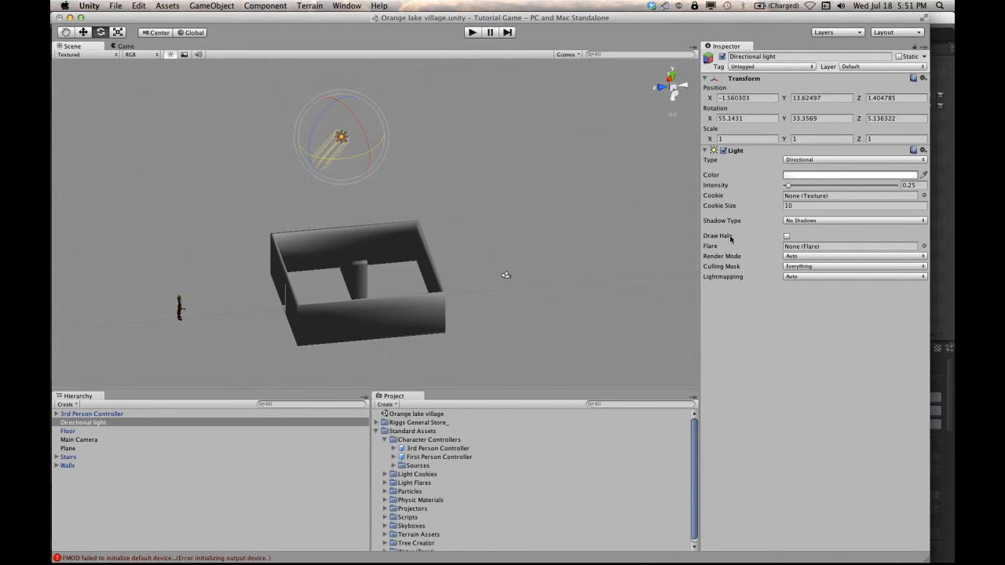
Set the directional light's intensity to 0.5
{"action": "left_click", "coordinate": [914, 185]}
{"action": "key", "text": "BackSpace"}
{"action": "type", "text": ".5"}
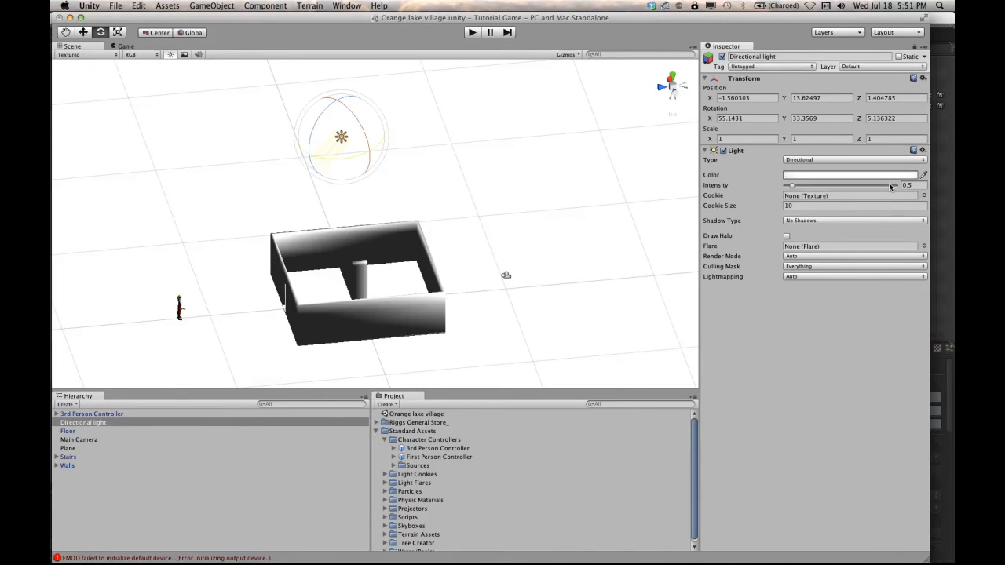
Turn the stairs inside the store, trying 90 and settling on a Y rotation of -90
{"action": "left_click_drag", "start_coordinate": [344, 247], "coordinate": [435, 205], "text": "alt+super"}
{"action": "left_click_drag", "start_coordinate": [342, 230], "coordinate": [280, 233], "text": "alt+super"}
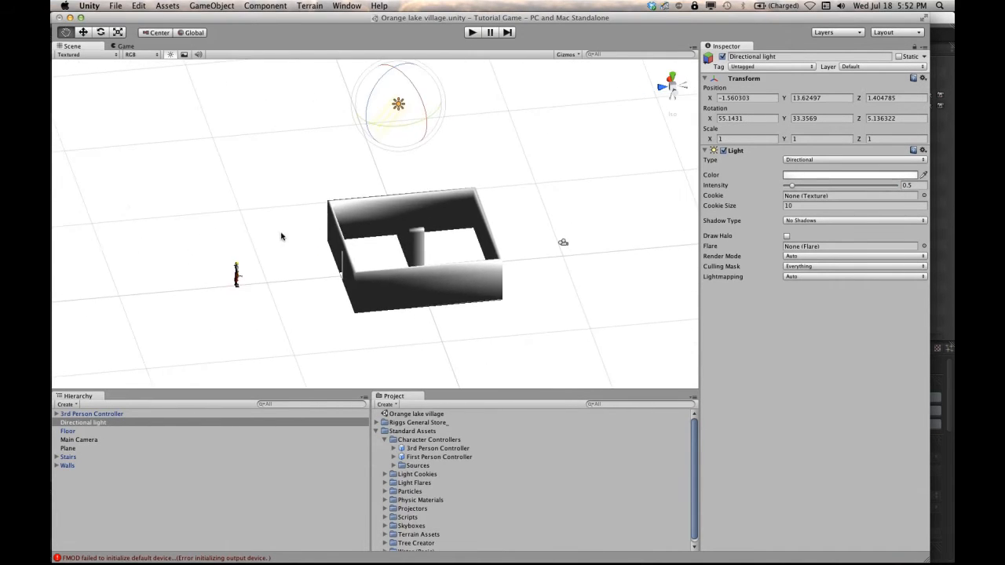
{"action": "left_click_drag", "start_coordinate": [269, 293], "coordinate": [388, 250], "text": "alt"}
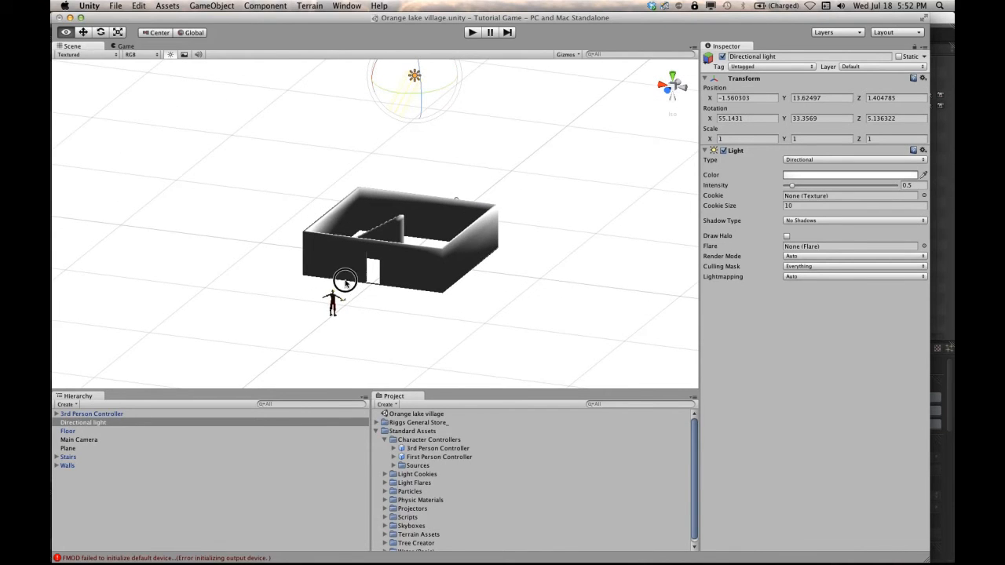
{"action": "left_click_drag", "start_coordinate": [345, 285], "coordinate": [519, 335], "text": "alt"}
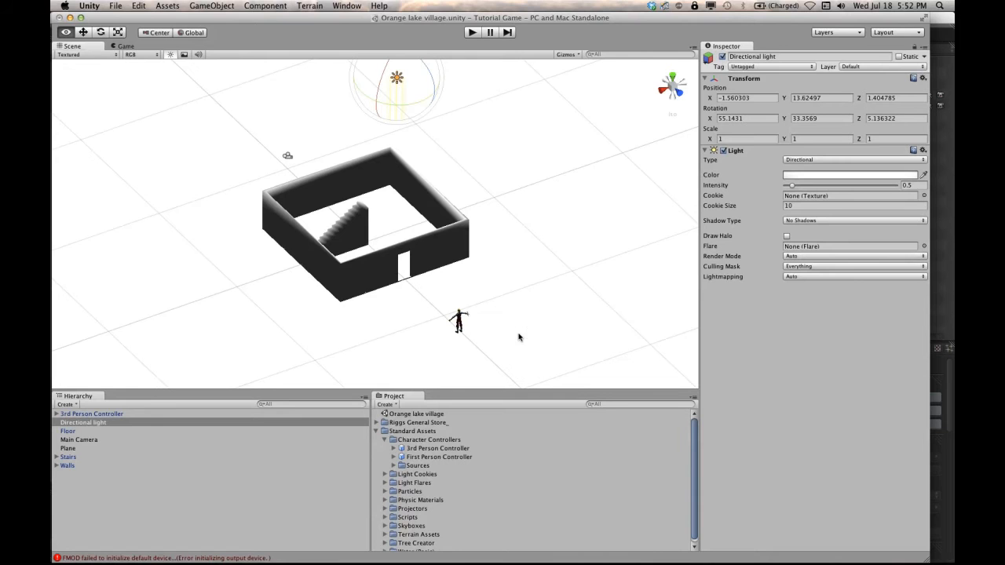
{"action": "scroll", "coordinate": [416, 279], "scroll_direction": "up", "scroll_amount": 2}
{"action": "left_click_drag", "start_coordinate": [379, 293], "coordinate": [320, 246], "text": "alt"}
{"action": "left_click", "coordinate": [68, 458]}
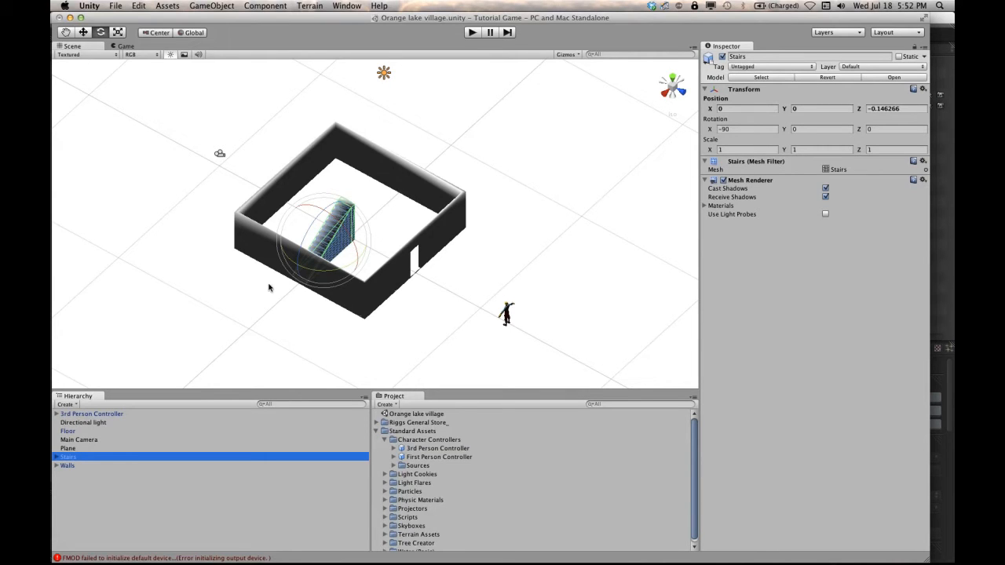
{"action": "left_click_drag", "start_coordinate": [308, 270], "coordinate": [346, 268]}
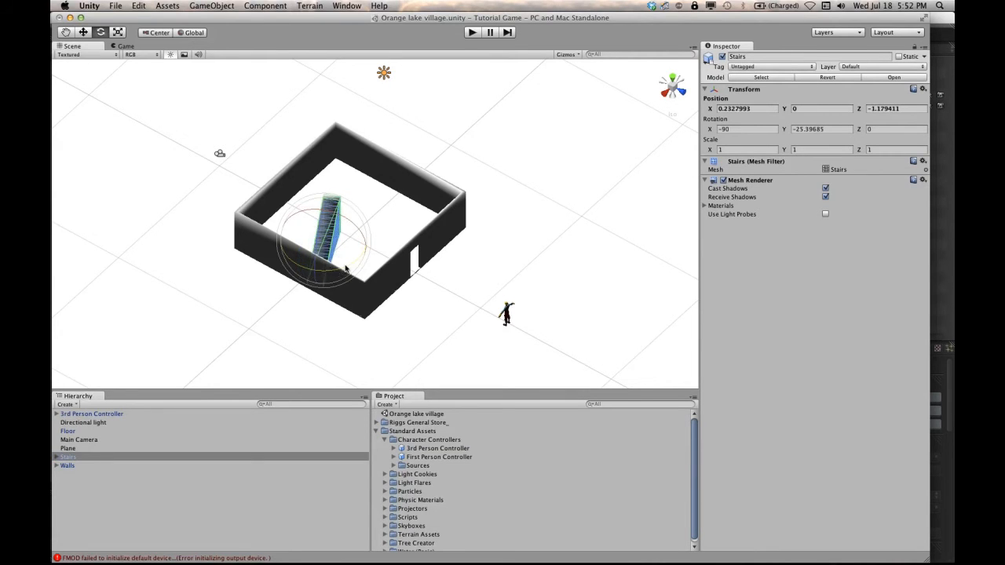
{"action": "left_click", "coordinate": [836, 129]}
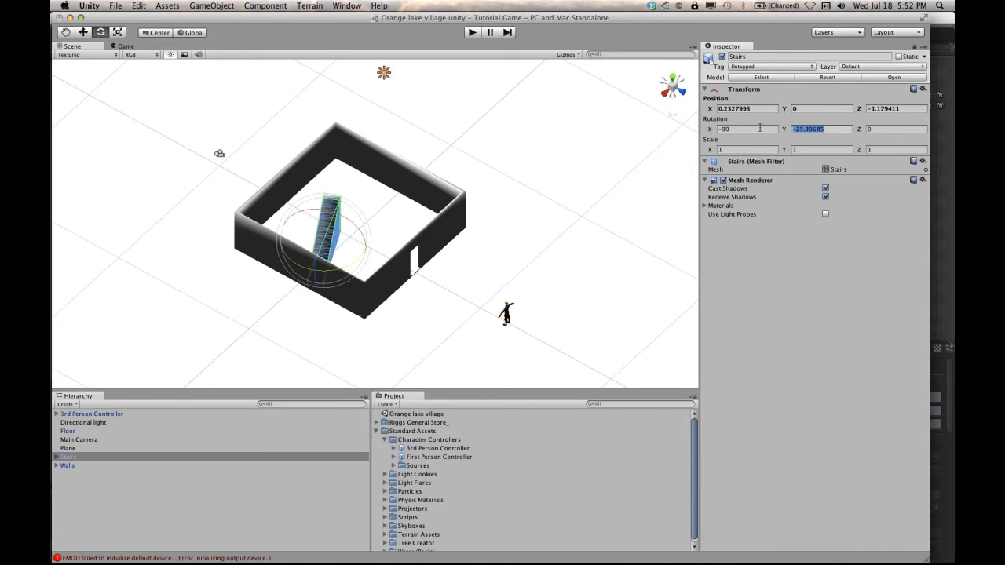
{"action": "type", "text": "90"}
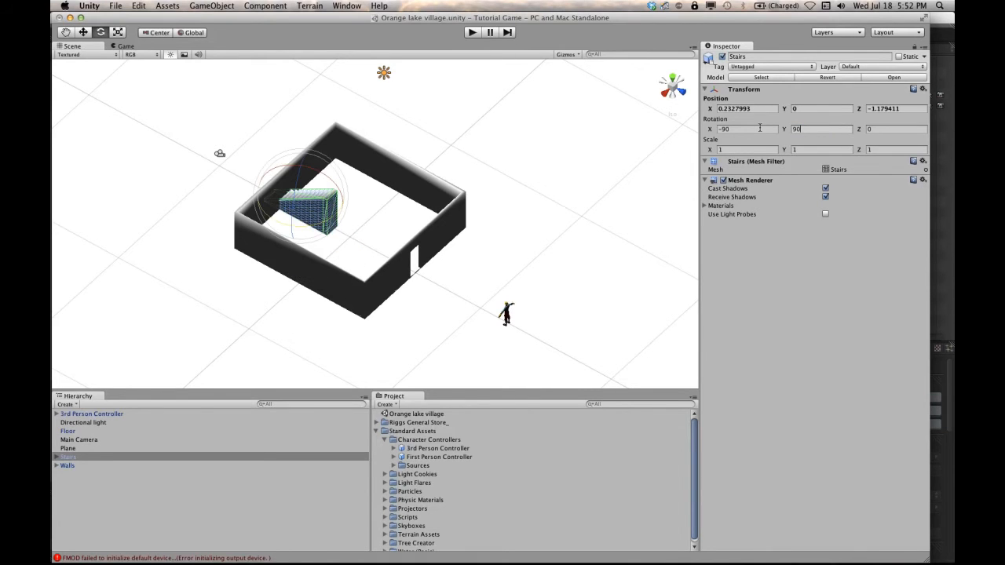
{"action": "key", "text": "BackSpace"}
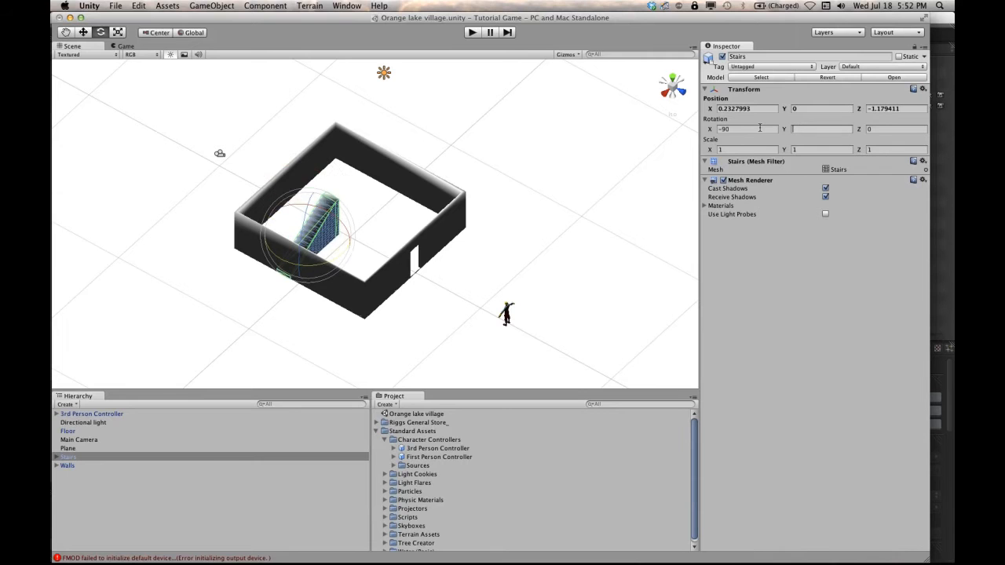
{"action": "type", "text": "-90"}
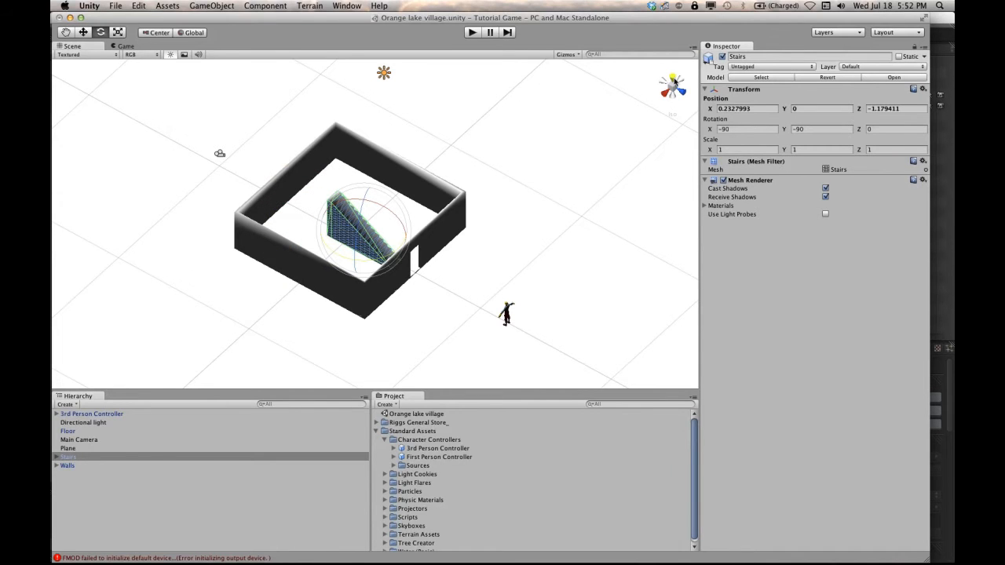
Move the stairs in the top view along local axes into the store's back corner, at about X 4.41 and Z -4.93
{"action": "left_click", "coordinate": [673, 81]}
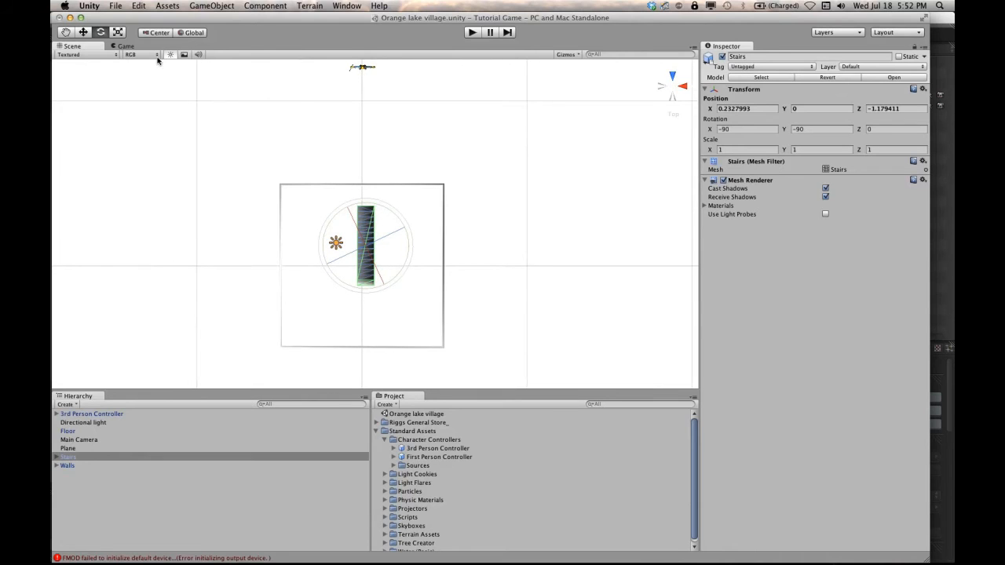
{"action": "left_click", "coordinate": [79, 32]}
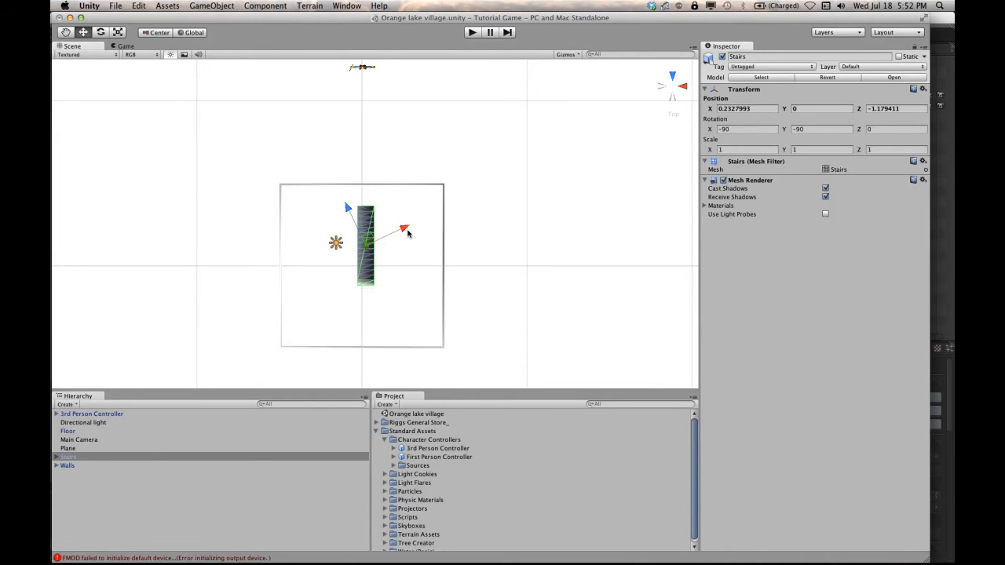
{"action": "left_click", "coordinate": [186, 33]}
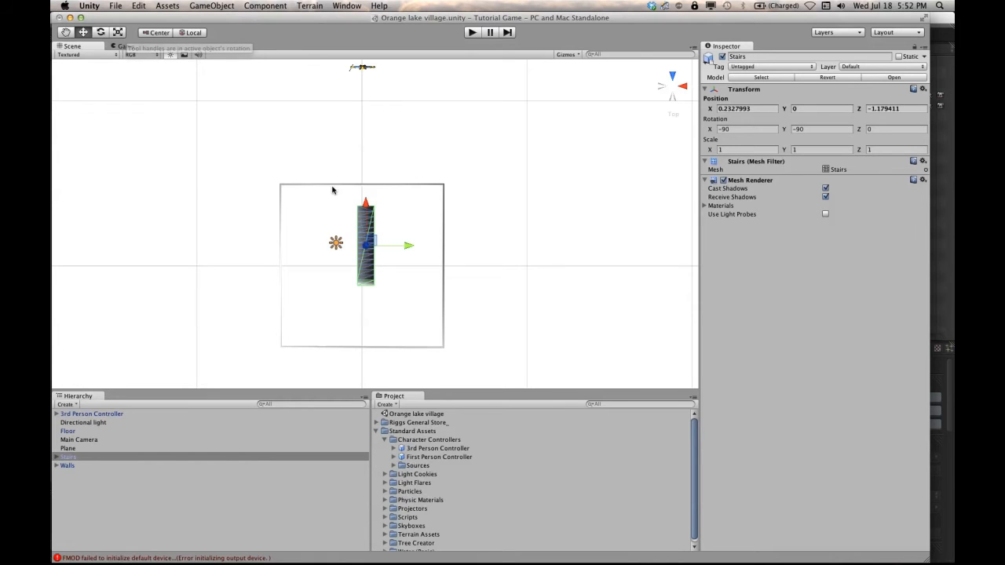
{"action": "left_click_drag", "start_coordinate": [409, 246], "coordinate": [477, 252]}
{"action": "left_click_drag", "start_coordinate": [434, 205], "coordinate": [54, 128]}
{"action": "middle_click_drag", "start_coordinate": [312, 177], "coordinate": [426, 191]}
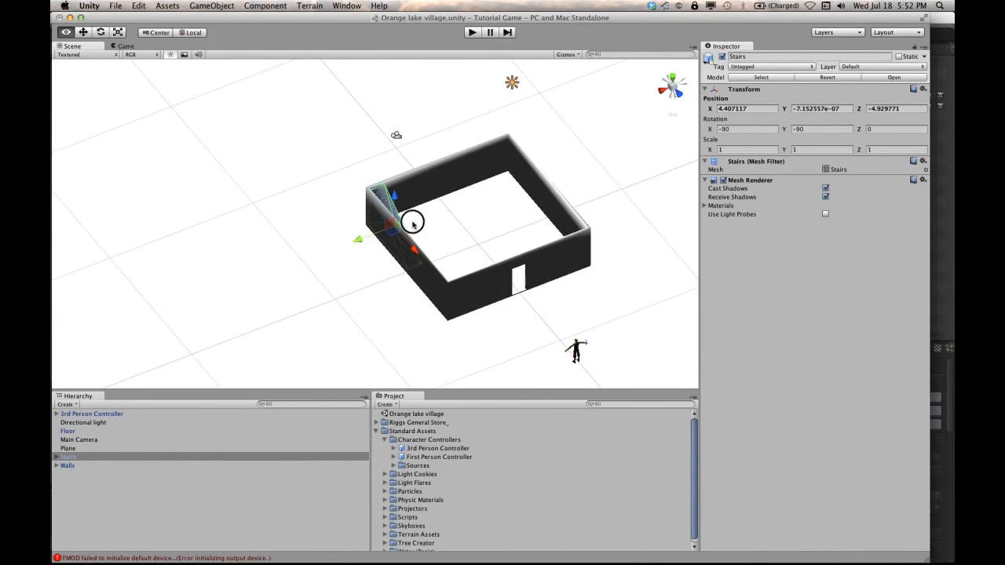
{"action": "left_click_drag", "start_coordinate": [412, 223], "coordinate": [368, 186], "text": "alt"}
{"action": "scroll", "coordinate": [523, 281], "scroll_direction": "up", "scroll_amount": 3}
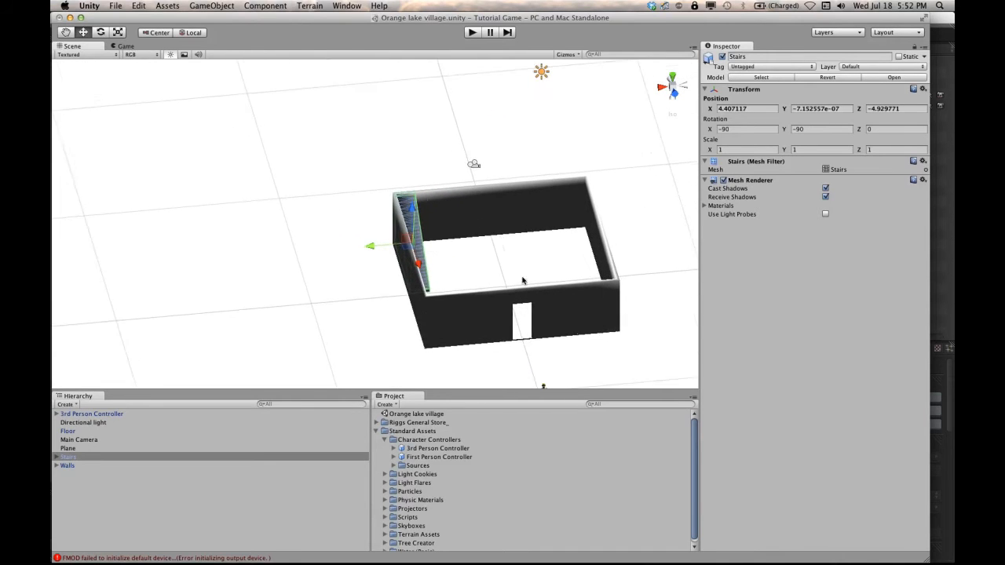
Select the third-person character and check its placement in front of the store's doorway
{"action": "scroll", "coordinate": [523, 280], "scroll_direction": "up", "scroll_amount": 1}
{"action": "middle_click_drag", "start_coordinate": [530, 278], "coordinate": [482, 228]}
{"action": "scroll", "coordinate": [482, 227], "scroll_direction": "up", "scroll_amount": 10}
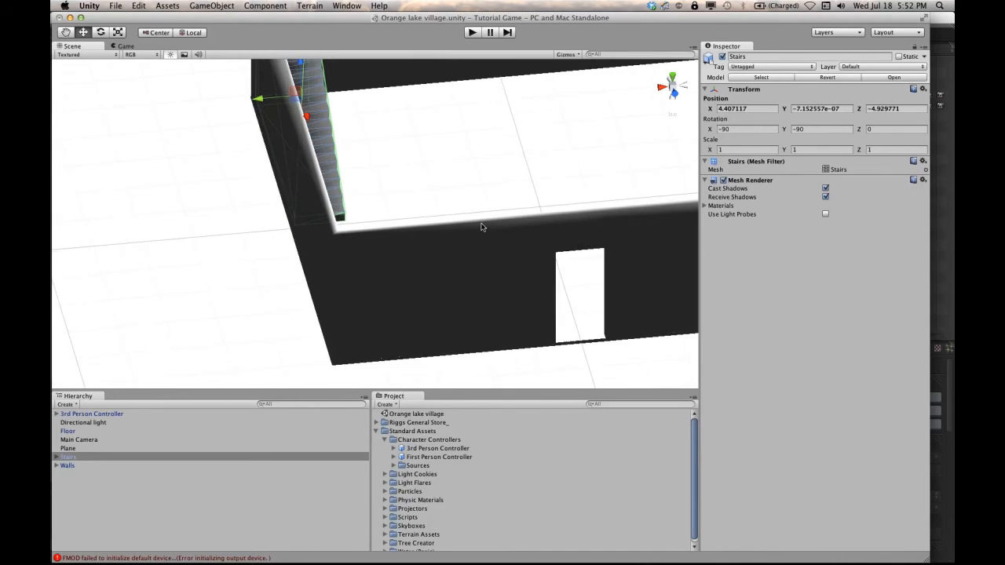
{"action": "scroll", "coordinate": [482, 229], "scroll_direction": "down", "scroll_amount": 10}
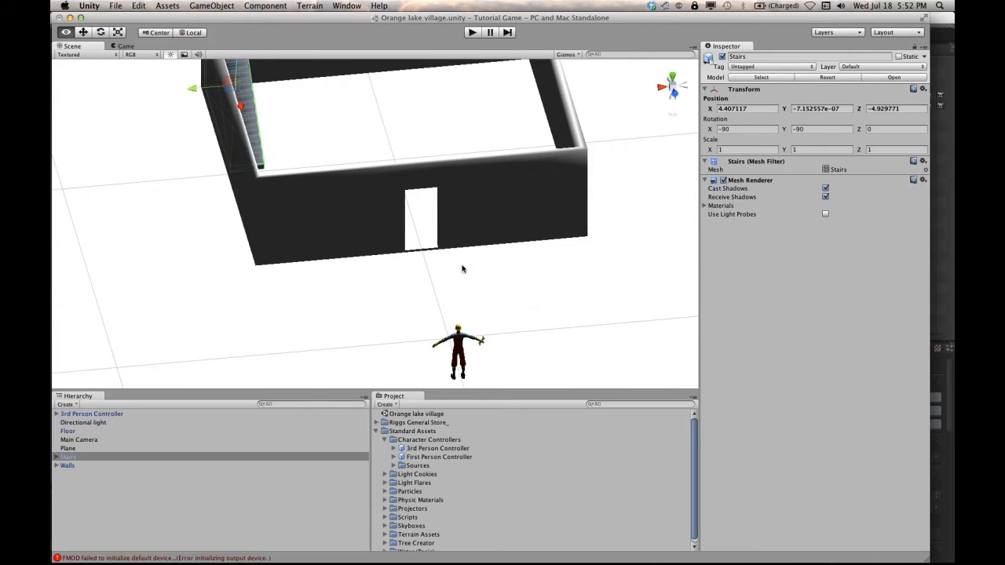
{"action": "left_click", "coordinate": [461, 347]}
{"action": "left_click", "coordinate": [461, 346]}
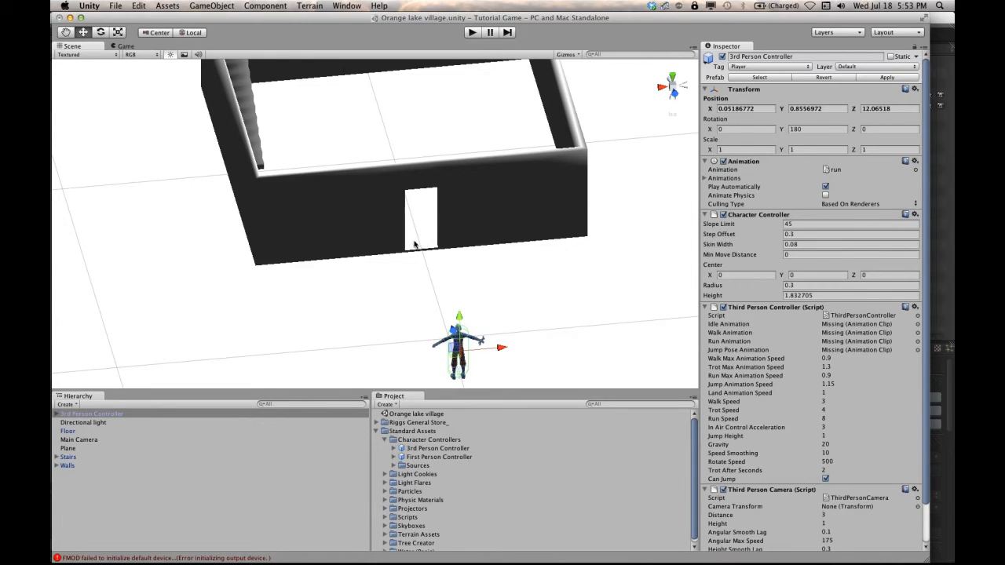
{"action": "mouse_move", "coordinate": [417, 236]}
{"action": "middle_mouse_down"}
{"action": "mouse_move", "coordinate": [431, 267]}
{"action": "mouse_move", "coordinate": [418, 213]}
{"action": "mouse_move", "coordinate": [415, 265]}
{"action": "mouse_move", "coordinate": [417, 235]}
{"action": "mouse_move", "coordinate": [458, 250]}
{"action": "mouse_move", "coordinate": [424, 239]}
{"action": "middle_mouse_up"}
{"action": "scroll", "coordinate": [420, 234], "scroll_direction": "down", "scroll_amount": 4}
{"action": "left_click_drag", "start_coordinate": [421, 240], "coordinate": [429, 273], "text": "alt"}
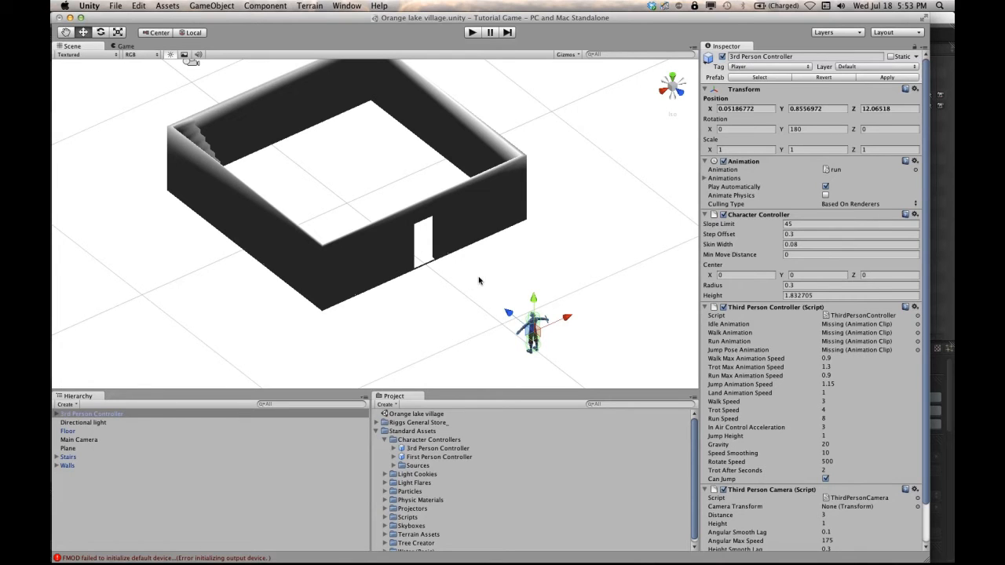
{"action": "mouse_move", "coordinate": [492, 278]}
{"action": "middle_mouse_down"}
{"action": "mouse_move", "coordinate": [474, 278]}
{"action": "mouse_move", "coordinate": [510, 279]}
{"action": "middle_mouse_up"}
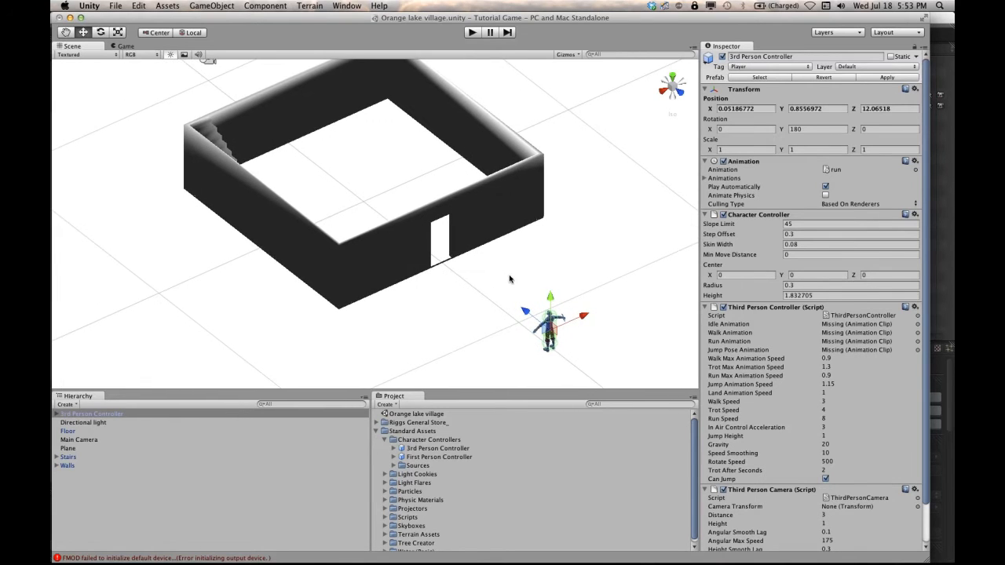
Select the stairs and examine how they fit against the store's side wall and back corner
{"action": "left_click_drag", "start_coordinate": [509, 279], "coordinate": [318, 271], "text": "alt"}
{"action": "left_click", "coordinate": [322, 174]}
{"action": "key", "text": "f"}
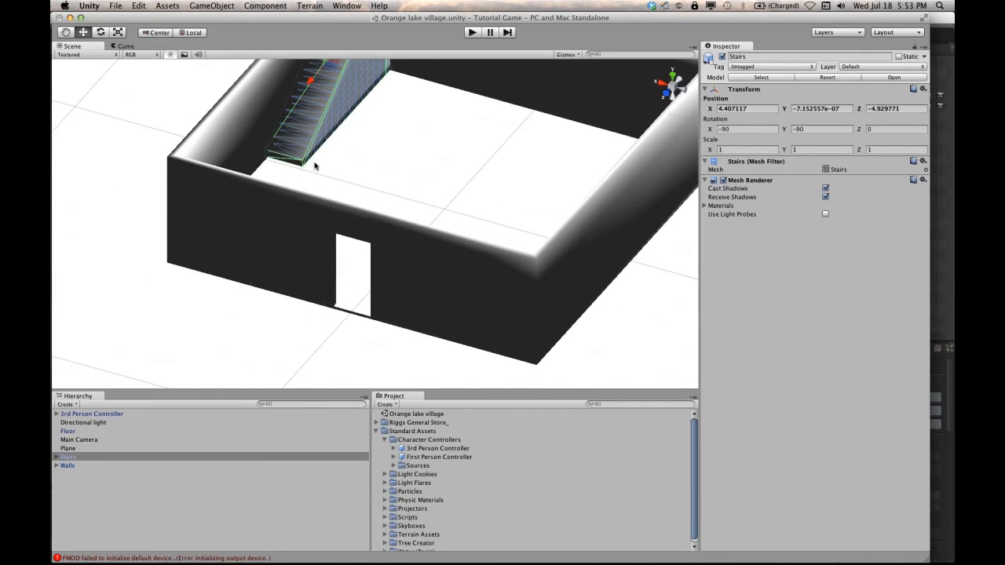
{"action": "scroll", "coordinate": [316, 165], "scroll_direction": "down", "scroll_amount": 3}
{"action": "scroll", "coordinate": [317, 165], "scroll_direction": "down", "scroll_amount": 1}
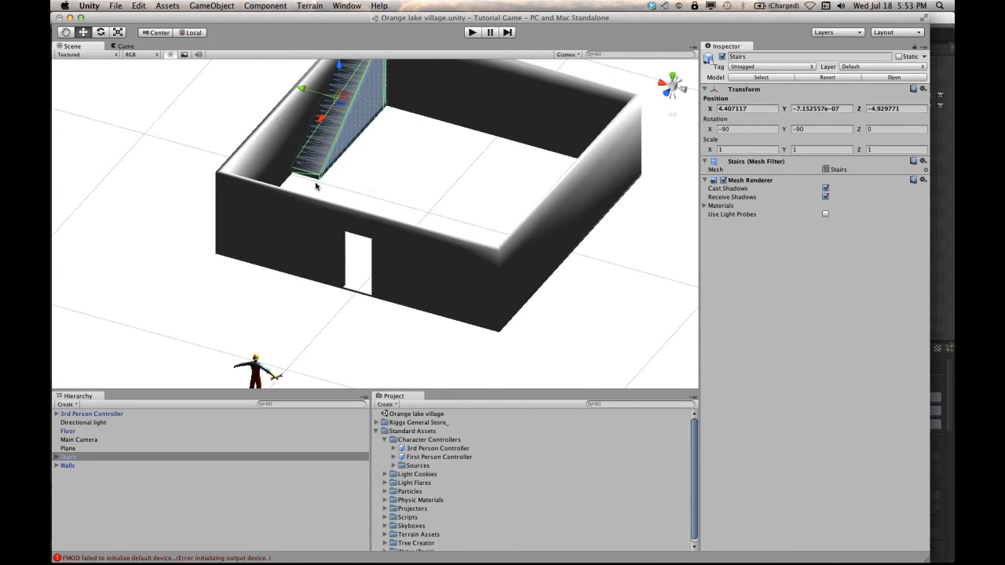
{"action": "mouse_move", "coordinate": [336, 161]}
{"action": "middle_mouse_down"}
{"action": "mouse_move", "coordinate": [323, 157]}
{"action": "mouse_move", "coordinate": [351, 172]}
{"action": "middle_mouse_up"}
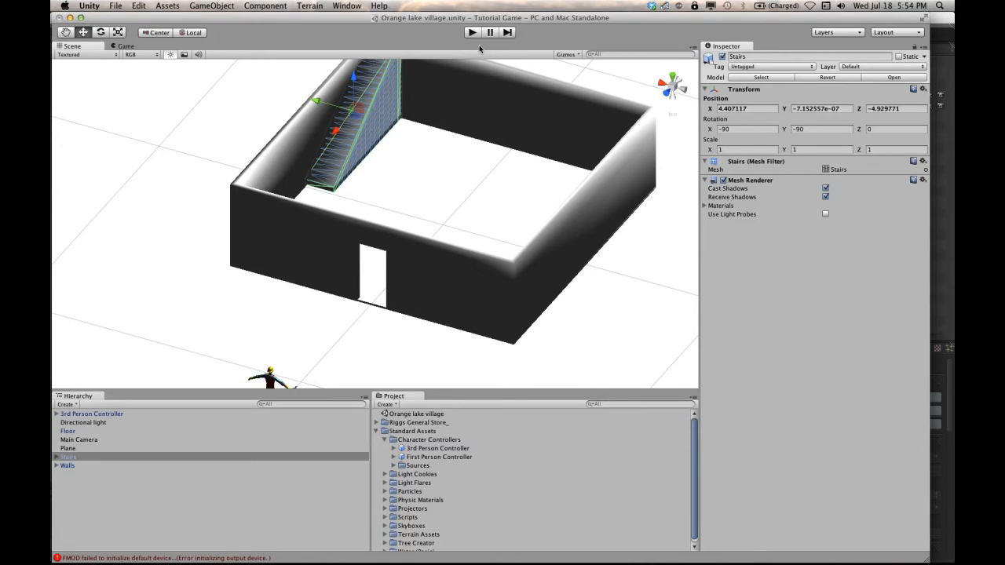
Enlarge the Scene view vertically and horizontally, and start a play test of the scene
{"action": "left_click_drag", "start_coordinate": [445, 392], "coordinate": [444, 471]}
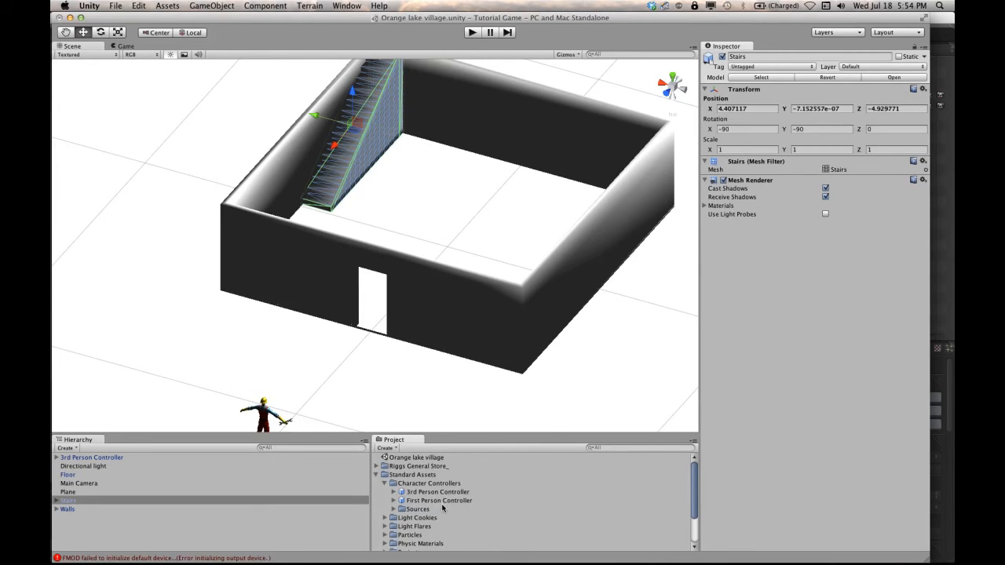
{"action": "left_click_drag", "start_coordinate": [700, 316], "coordinate": [815, 312]}
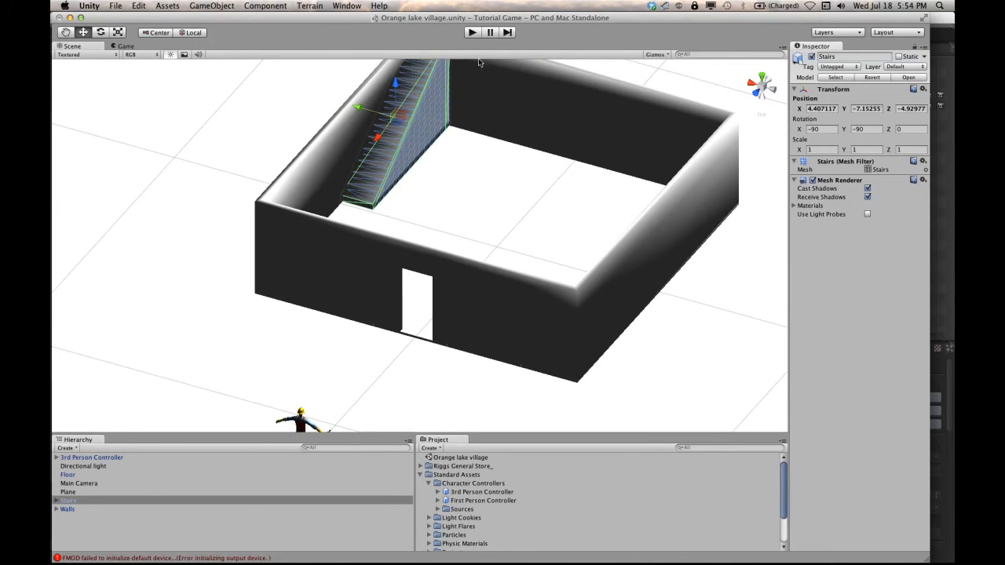
{"action": "left_click", "coordinate": [474, 32]}
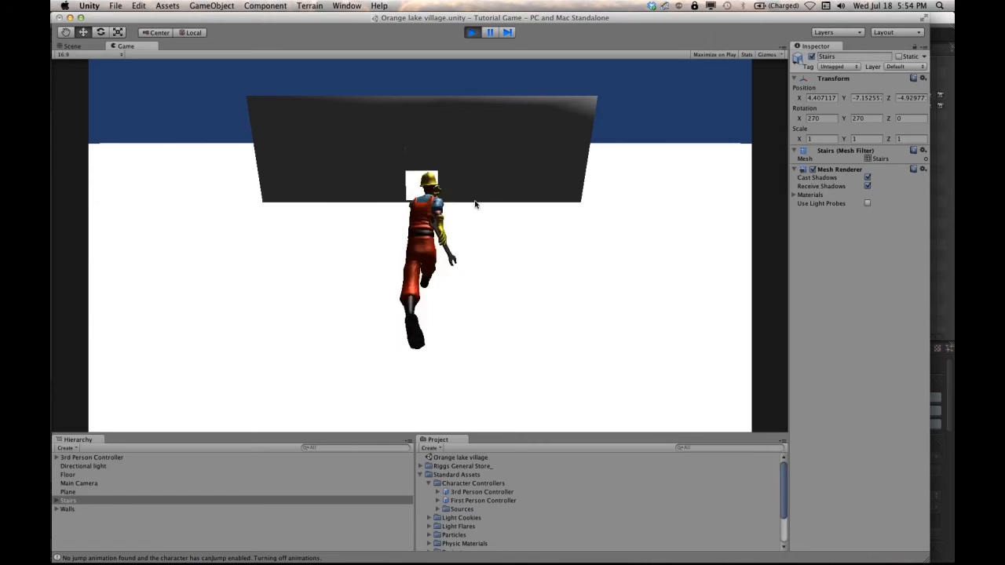
Run the character through the doorway into the store and turn around inside to test the walls
{"action": "key", "text": "w"}
{"action": "key", "text": "w"}
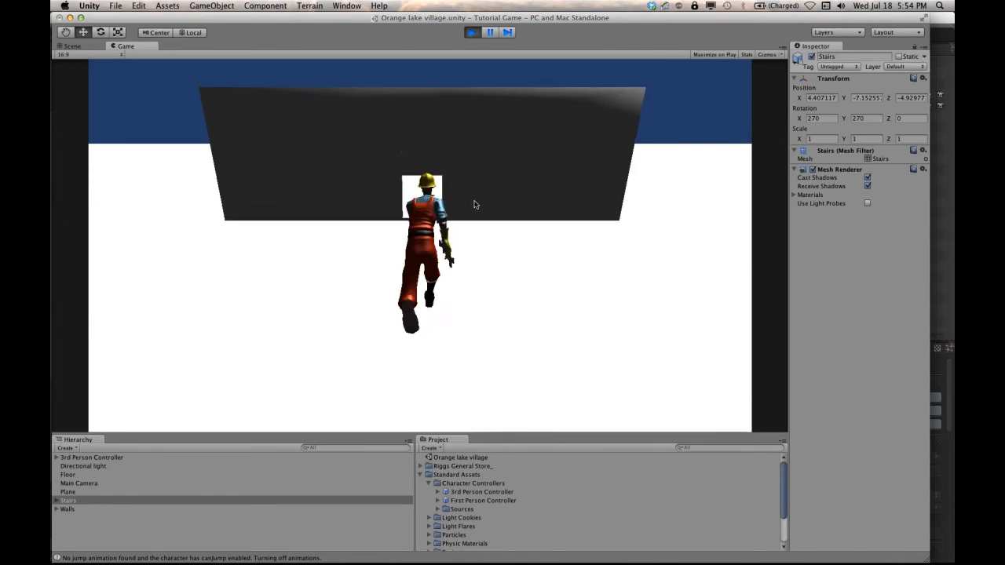
{"action": "key", "text": "w"}
{"action": "key", "text": "a"}
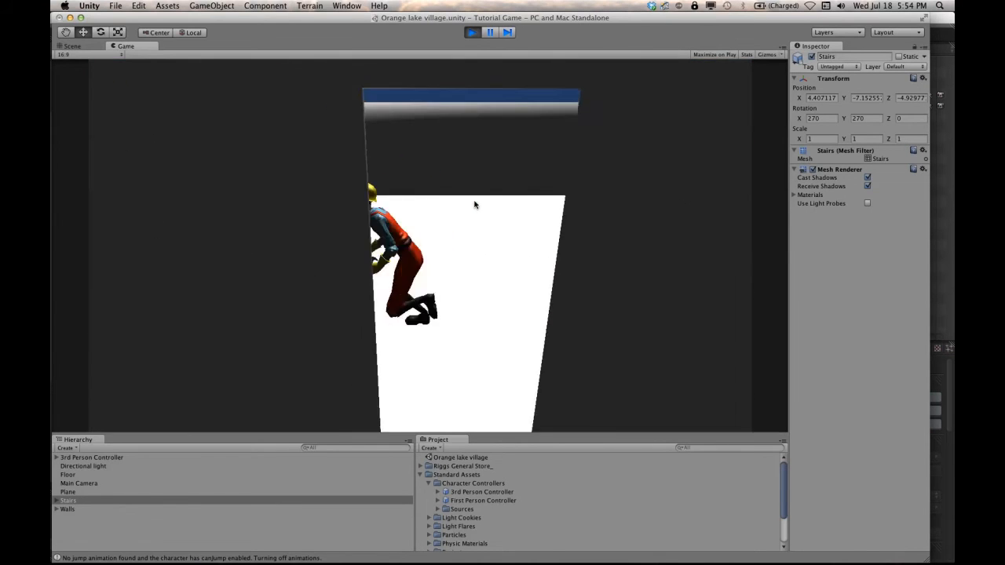
{"action": "key", "text": "d"}
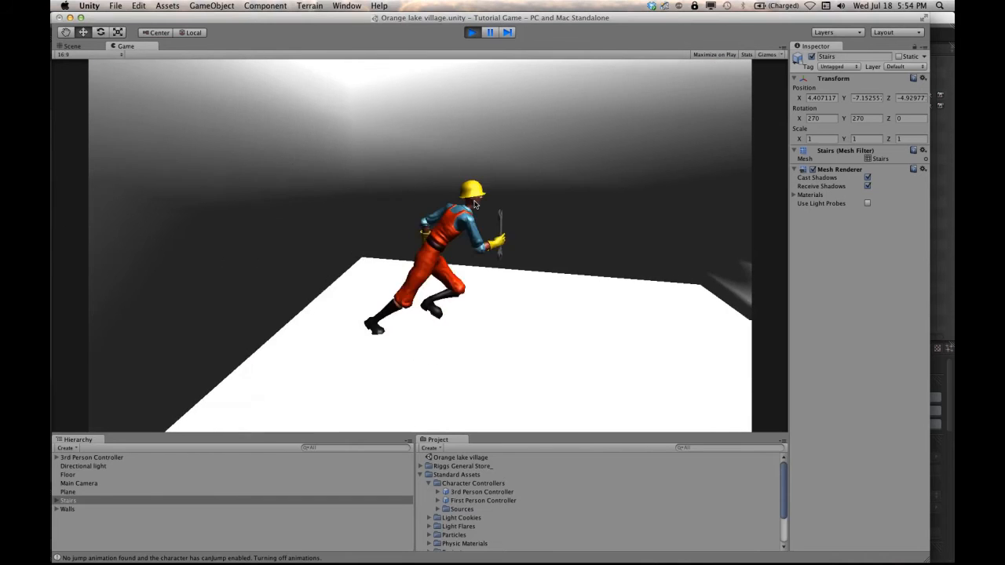
{"action": "key", "text": "w"}
{"action": "key", "text": "a"}
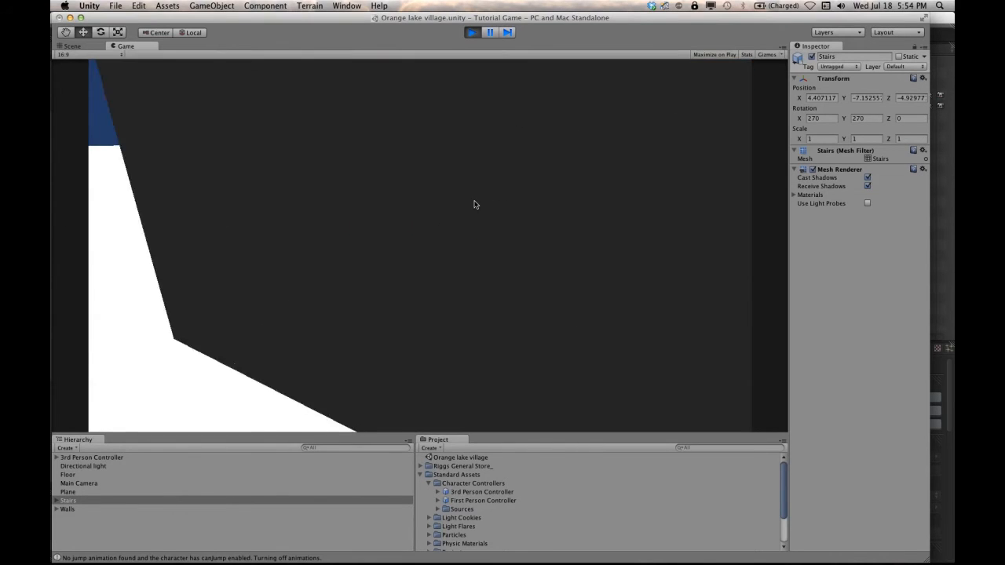
{"action": "key", "text": "w"}
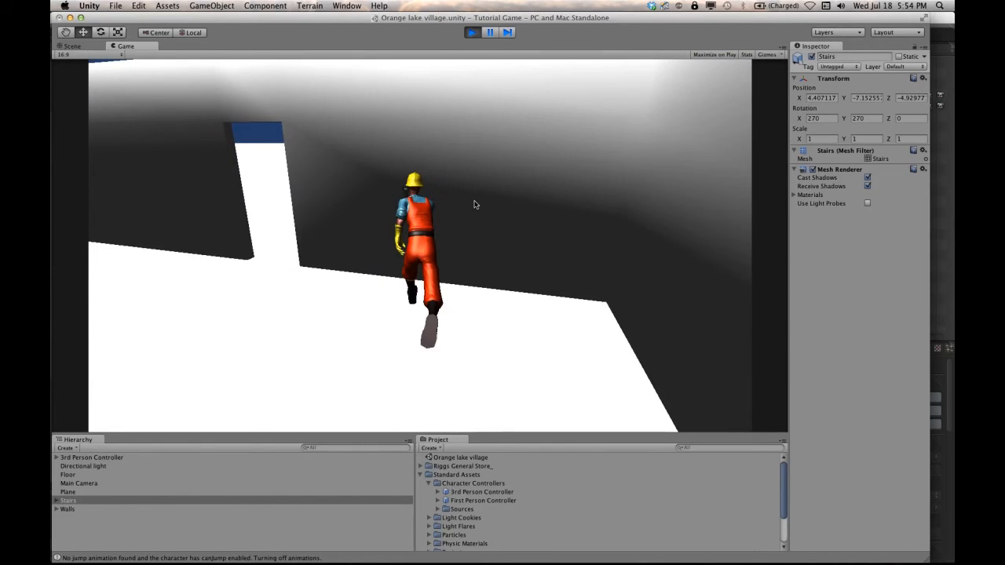
Run the character across the store's floor and steer it toward the foot of the stairs
{"action": "key", "text": "a"}
{"action": "key", "text": "a"}
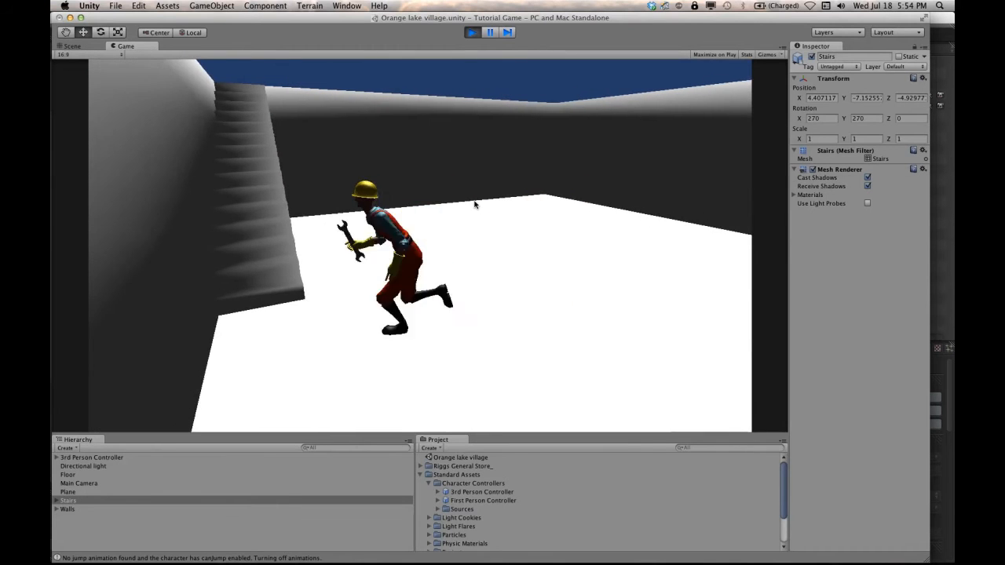
{"action": "key", "text": "w"}
{"action": "key", "text": "d"}
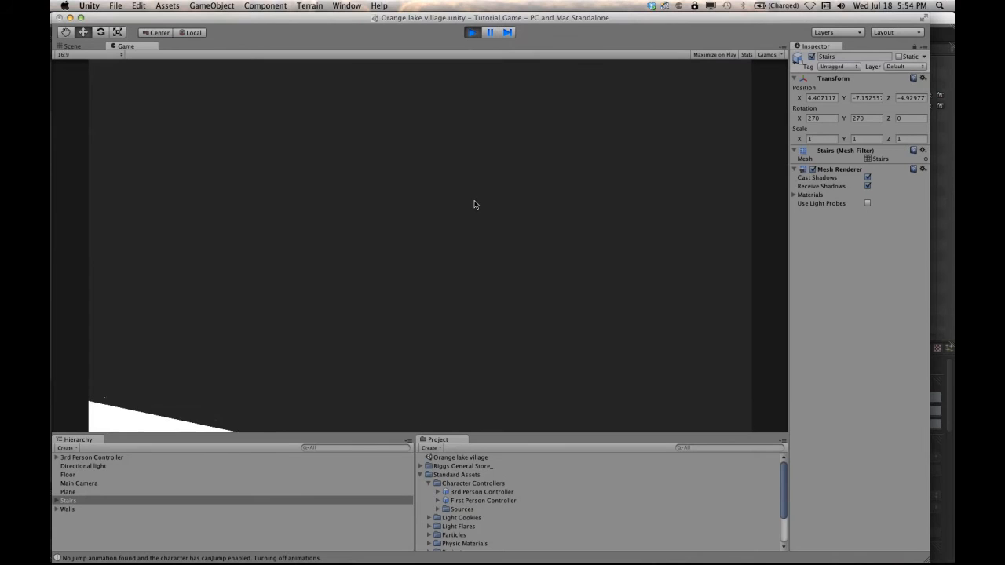
{"action": "key", "text": "w"}
{"action": "key", "text": "a"}
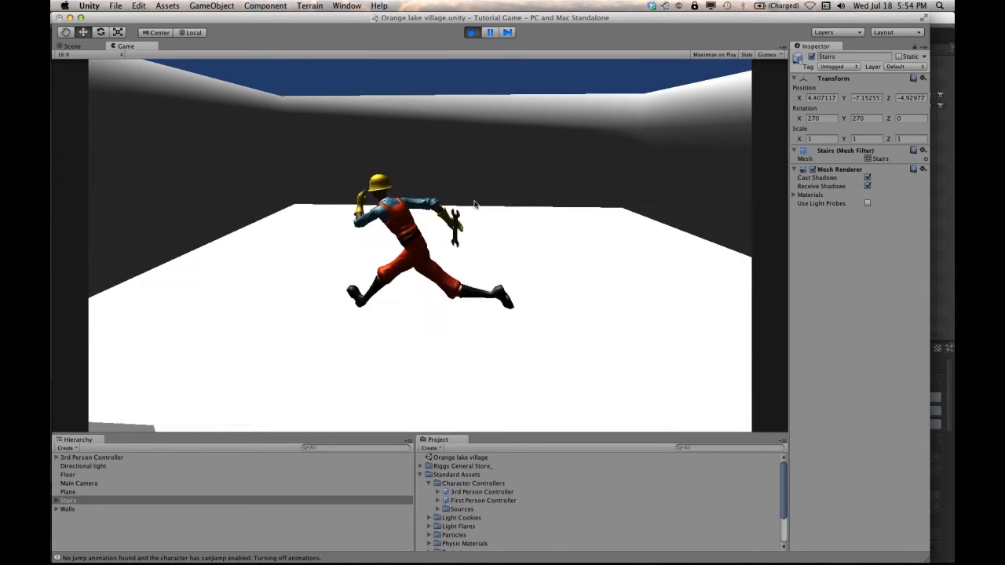
{"action": "key", "text": "w"}
{"action": "left_click_drag", "start_coordinate": [487, 198], "coordinate": [463, 186]}
{"action": "key", "text": "s"}
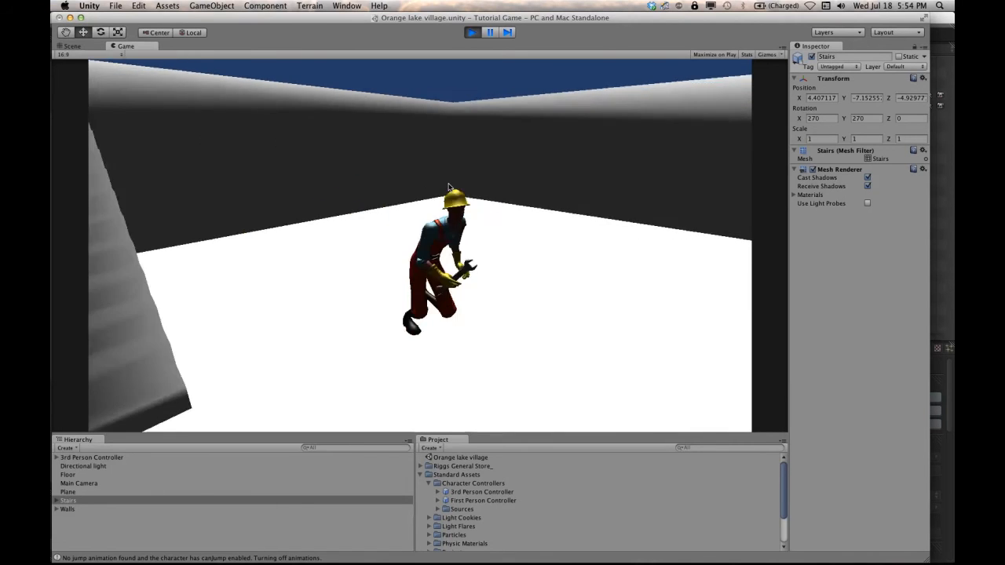
Walk the character up the stairs to the top step in the store's back corner
{"action": "key", "text": "a"}
{"action": "key", "text": "w"}
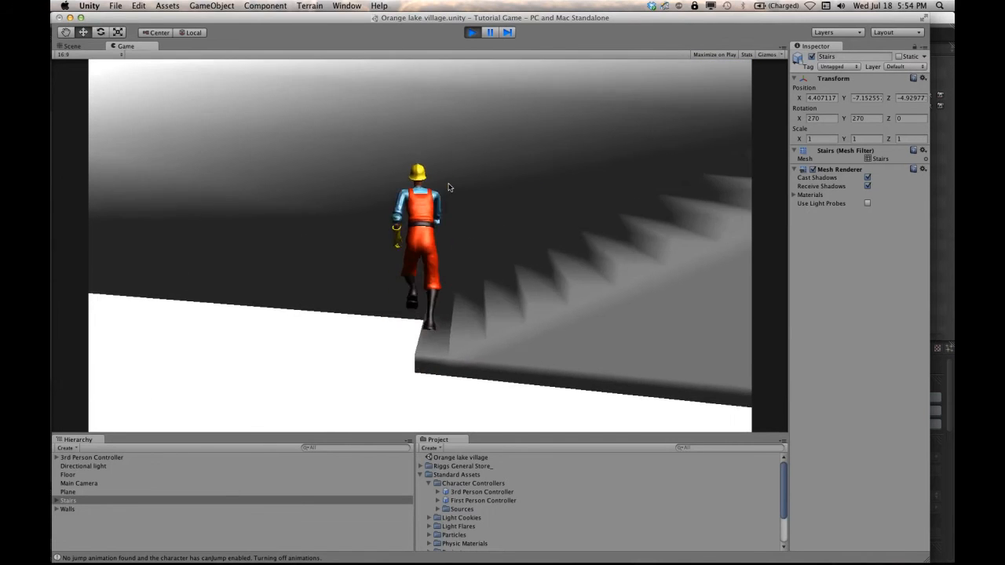
{"action": "key", "text": "d"}
{"action": "key", "text": "a"}
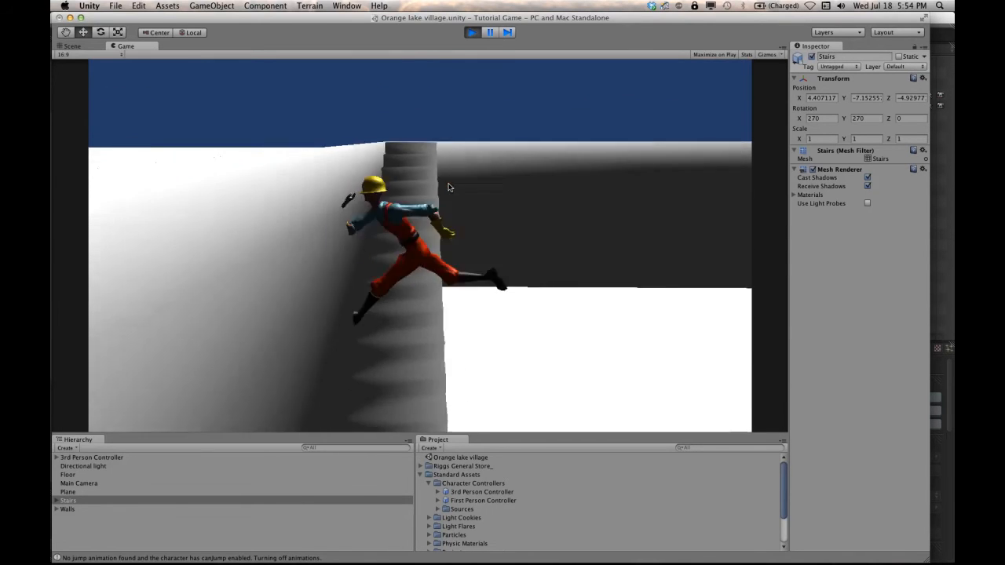
{"action": "key", "text": "d"}
{"action": "key", "text": "w"}
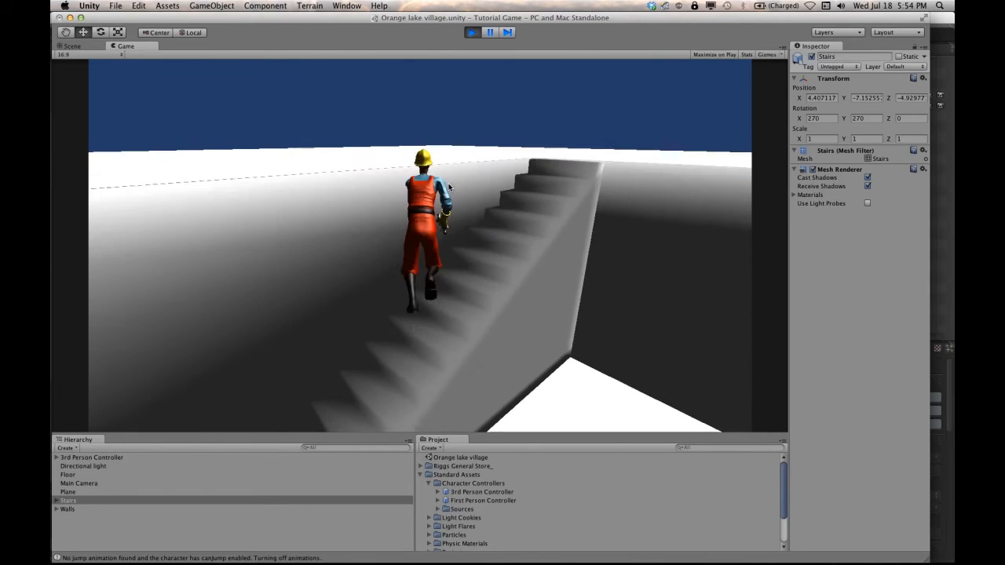
{"action": "key", "text": "d"}
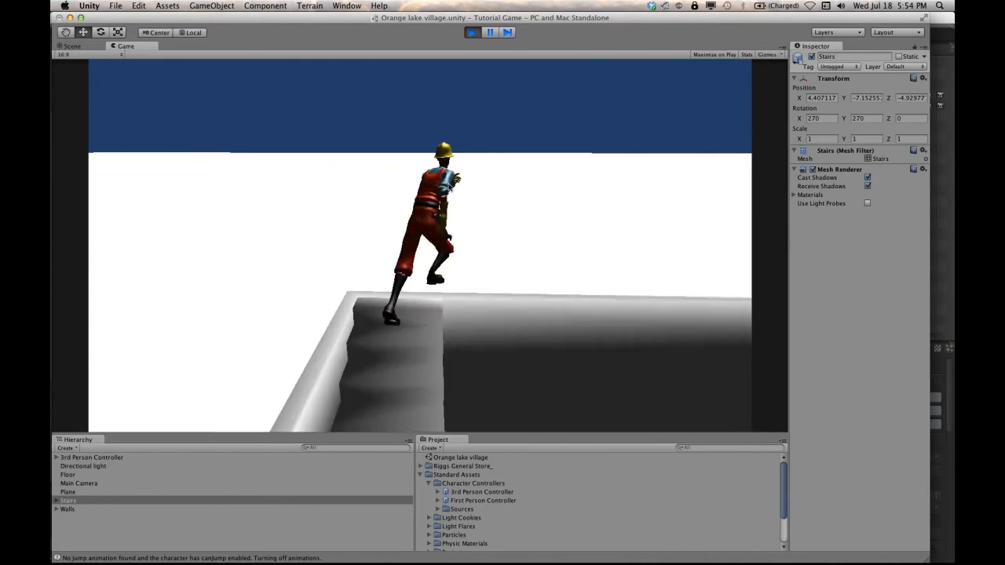
Take the character off the top of the stairs and run it along the store's outer walls
{"action": "key", "text": "a"}
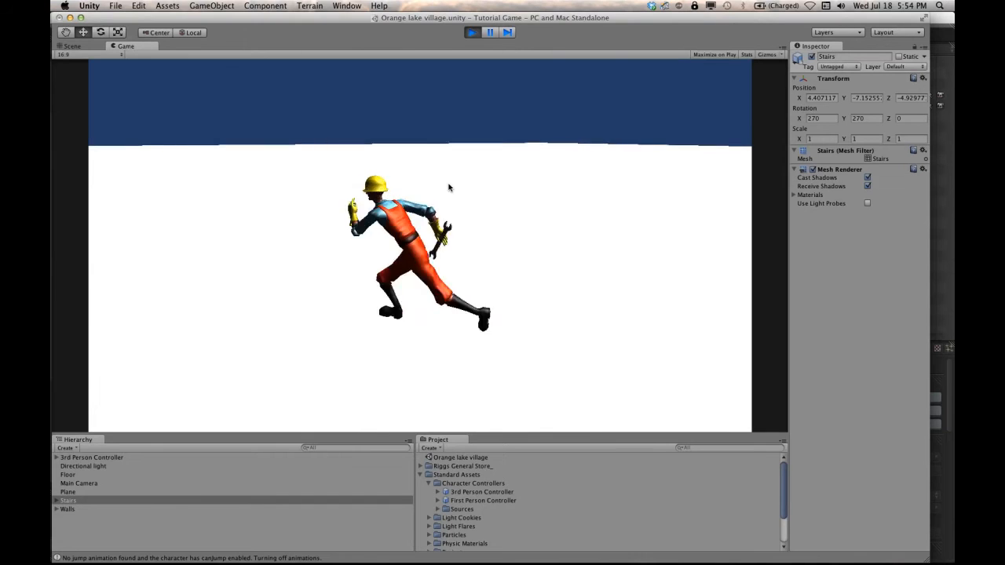
{"action": "key", "text": "w"}
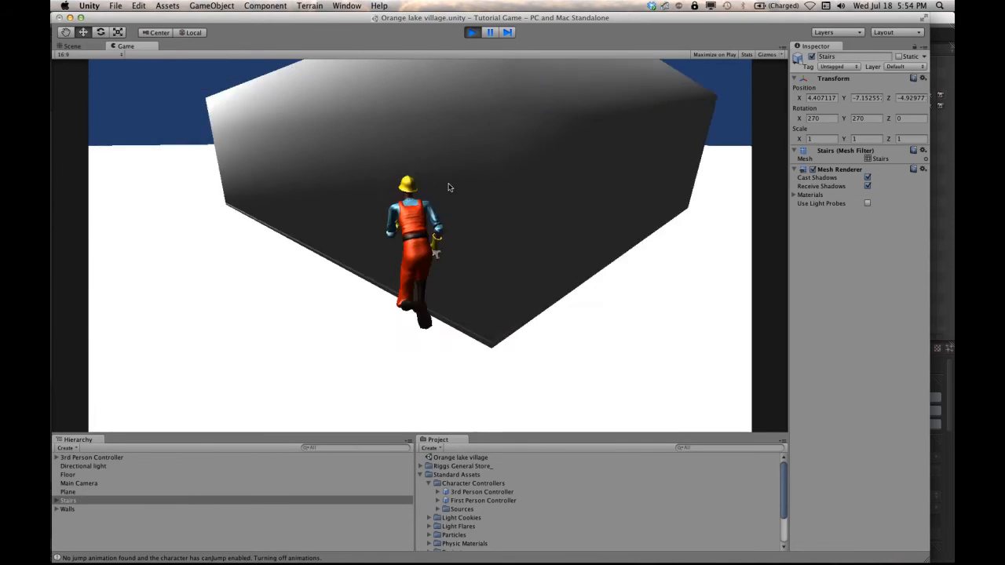
{"action": "key", "text": "w"}
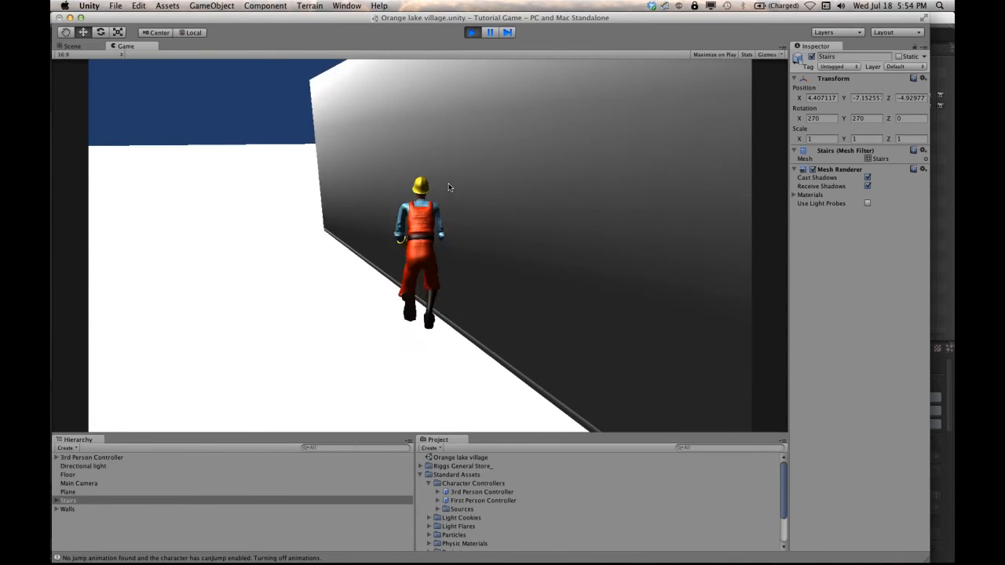
{"action": "key", "text": "d"}
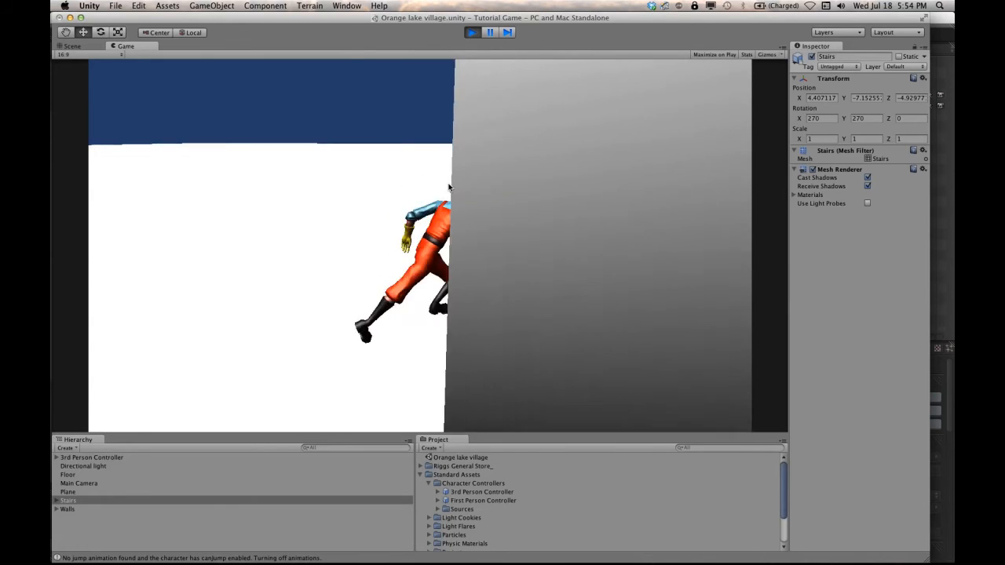
{"action": "key", "text": "w"}
{"action": "key", "text": "a"}
{"action": "key", "text": "d"}
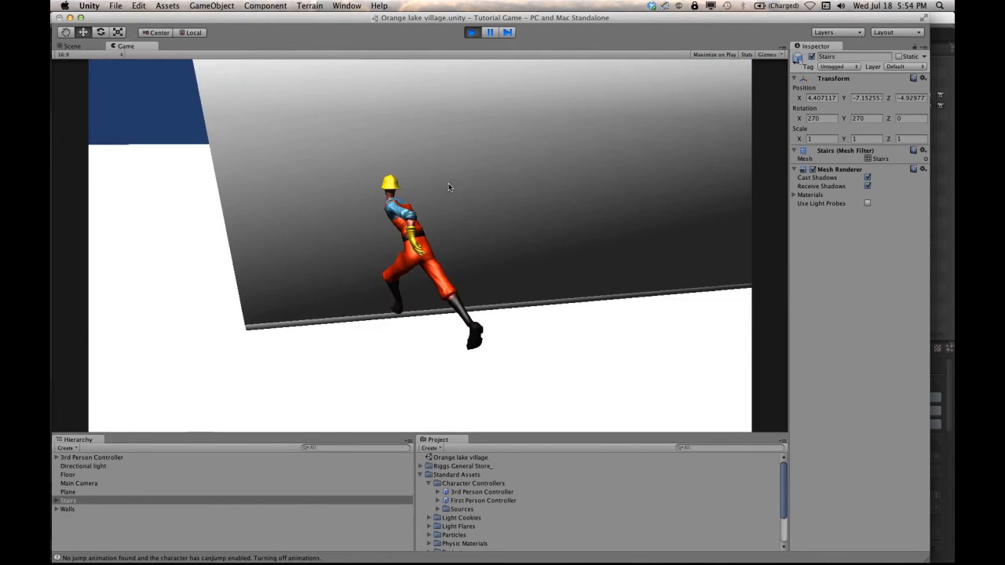
{"action": "key", "text": "d"}
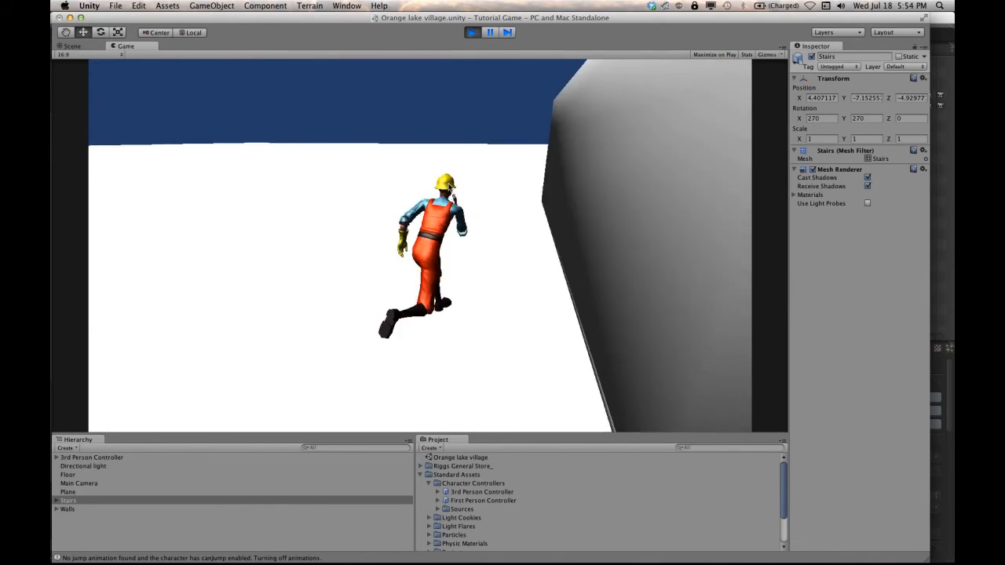
{"action": "key", "text": "a"}
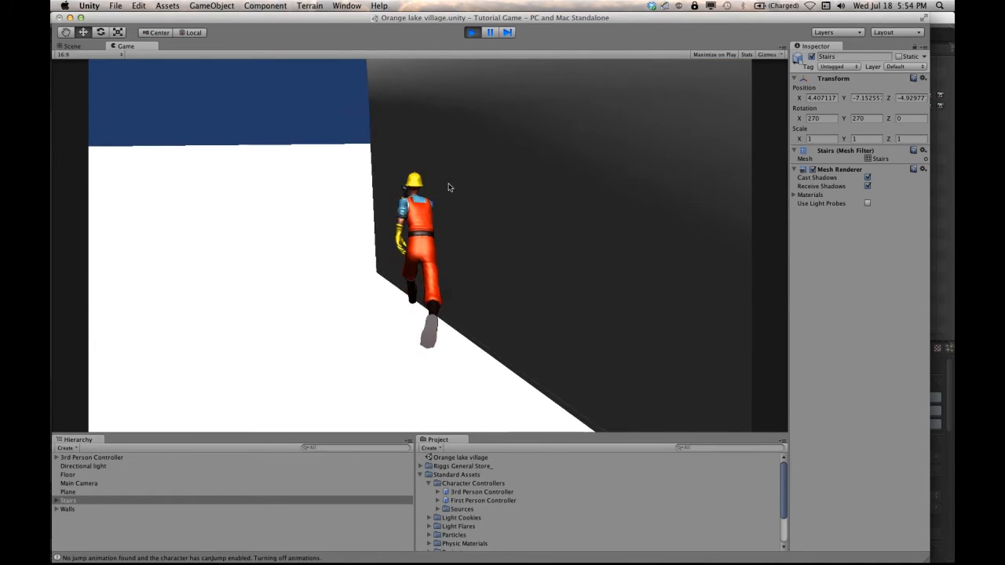
Run the character past the store's front doorway and around the corner, and end the play test
{"action": "key", "text": "d"}
{"action": "key", "text": "d"}
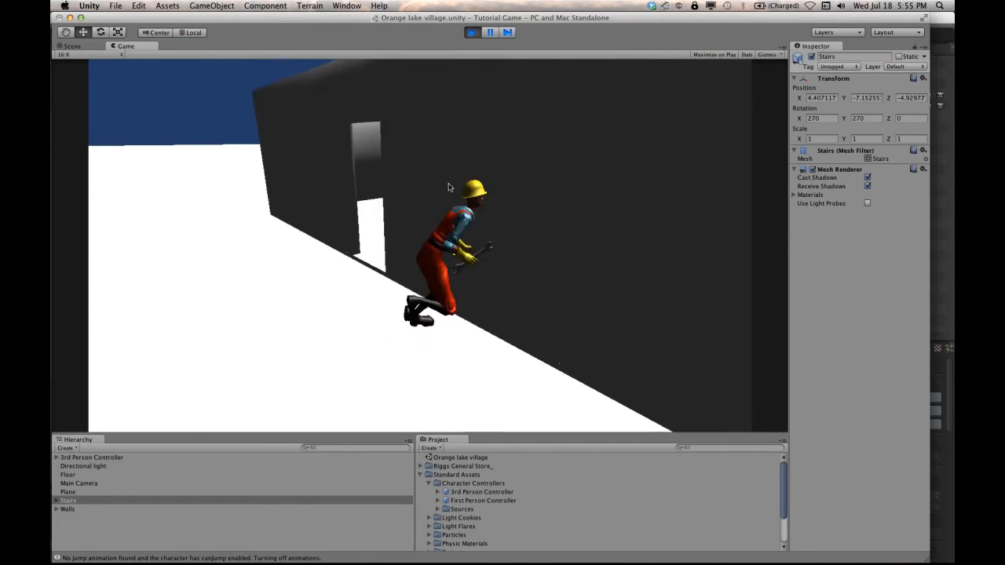
{"action": "key", "text": "a"}
{"action": "key", "text": "a"}
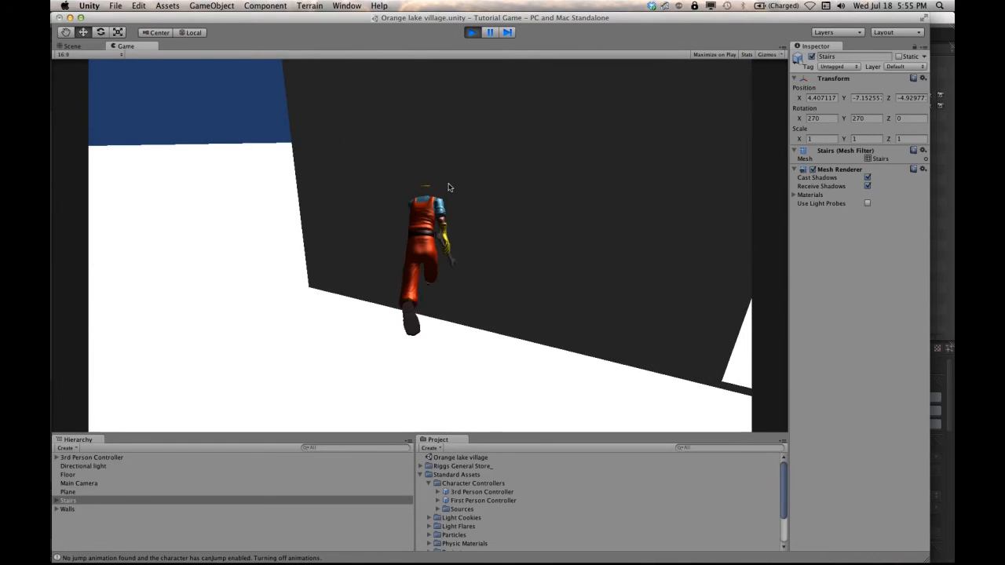
{"action": "key", "text": "s"}
{"action": "key", "text": "a"}
{"action": "key", "text": "w"}
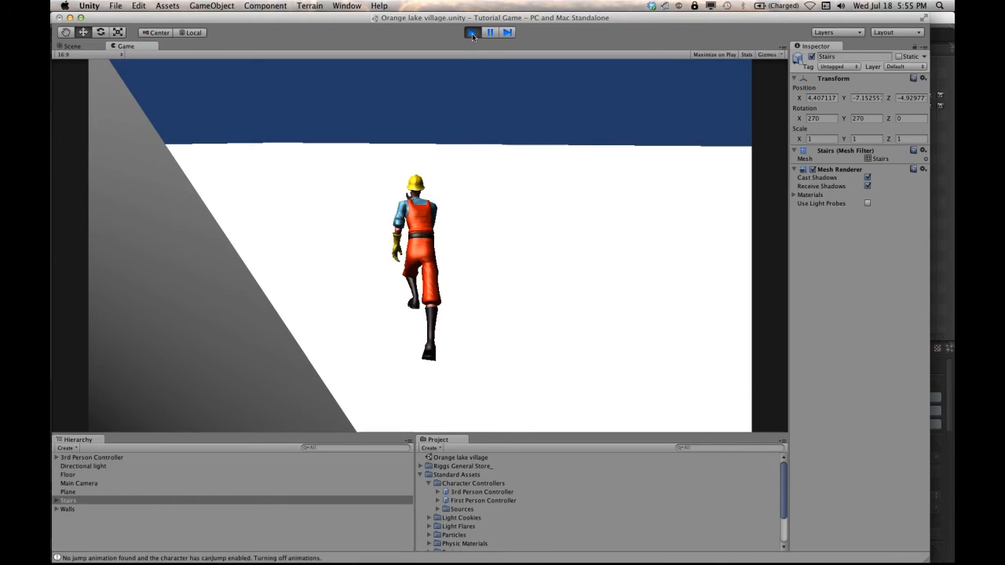
{"action": "left_click", "coordinate": [472, 33]}
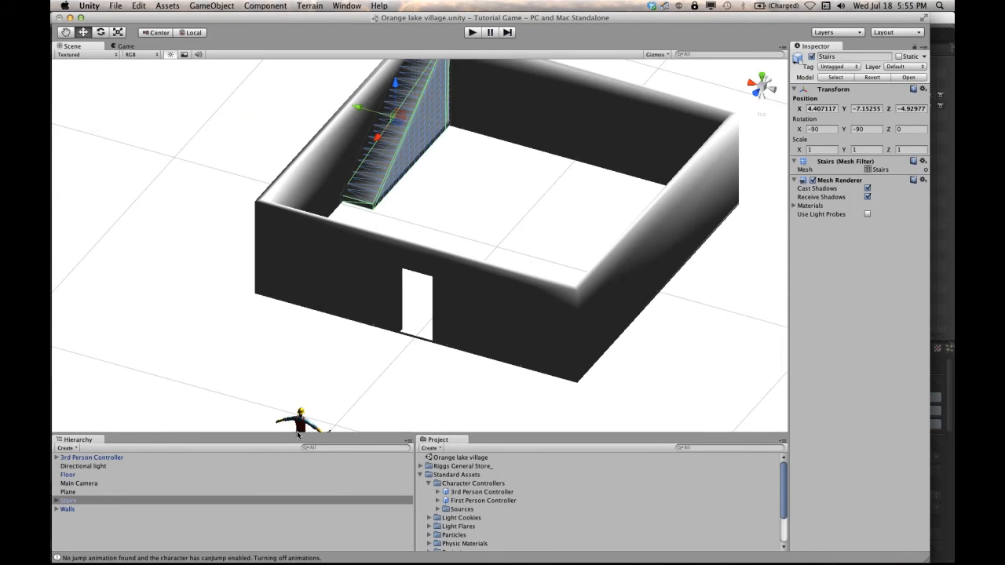
Select the third-person character in front of the store and examine its capsule collider from several sides
{"action": "left_click", "coordinate": [298, 428]}
{"action": "left_click", "coordinate": [301, 420]}
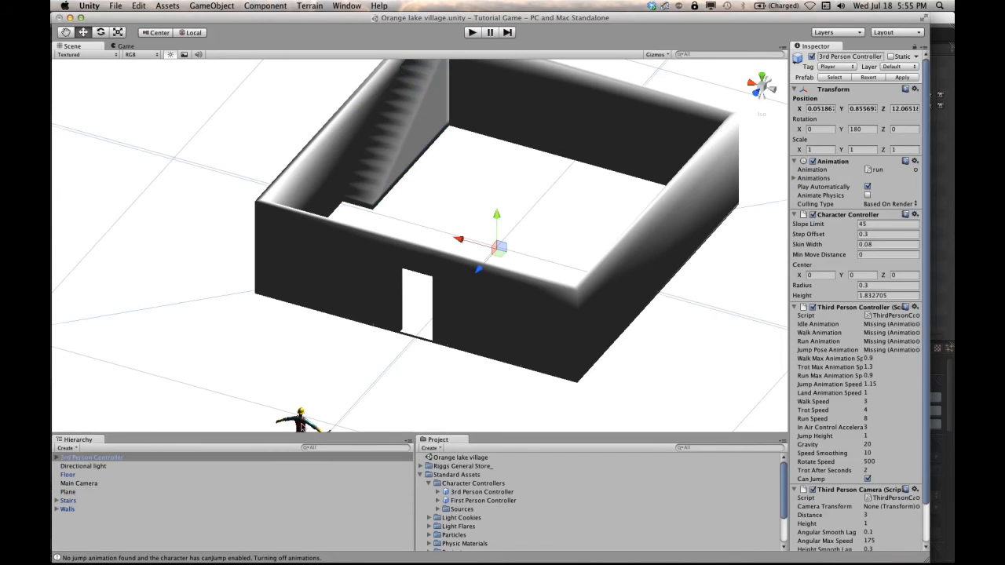
{"action": "left_click_drag", "start_coordinate": [336, 337], "coordinate": [354, 242]}
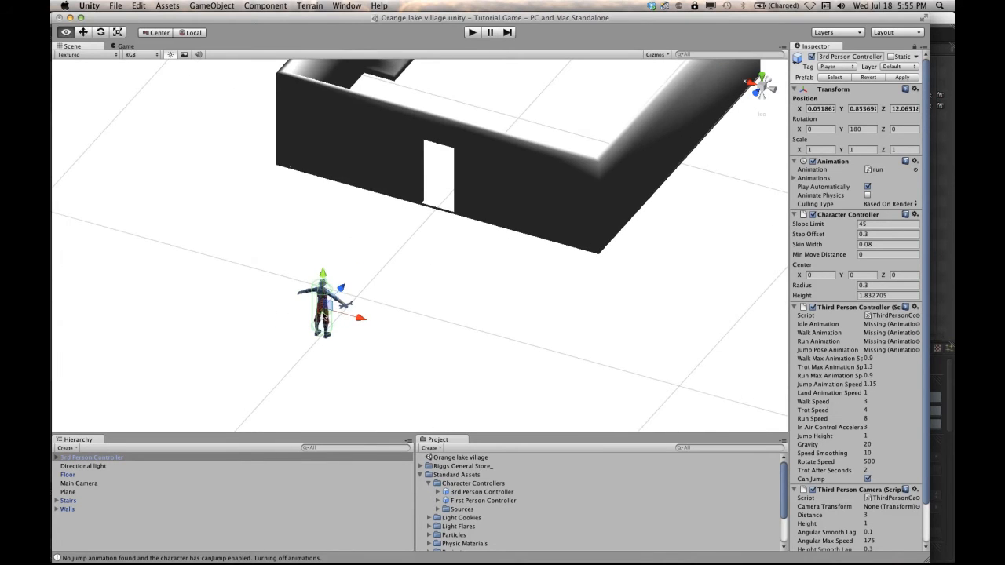
{"action": "scroll", "coordinate": [323, 316], "scroll_direction": "up", "scroll_amount": 5}
{"action": "middle_click_drag", "start_coordinate": [334, 317], "coordinate": [422, 250]}
{"action": "middle_click_drag", "start_coordinate": [367, 289], "coordinate": [400, 293]}
{"action": "scroll", "coordinate": [373, 223], "scroll_direction": "up", "scroll_amount": 5}
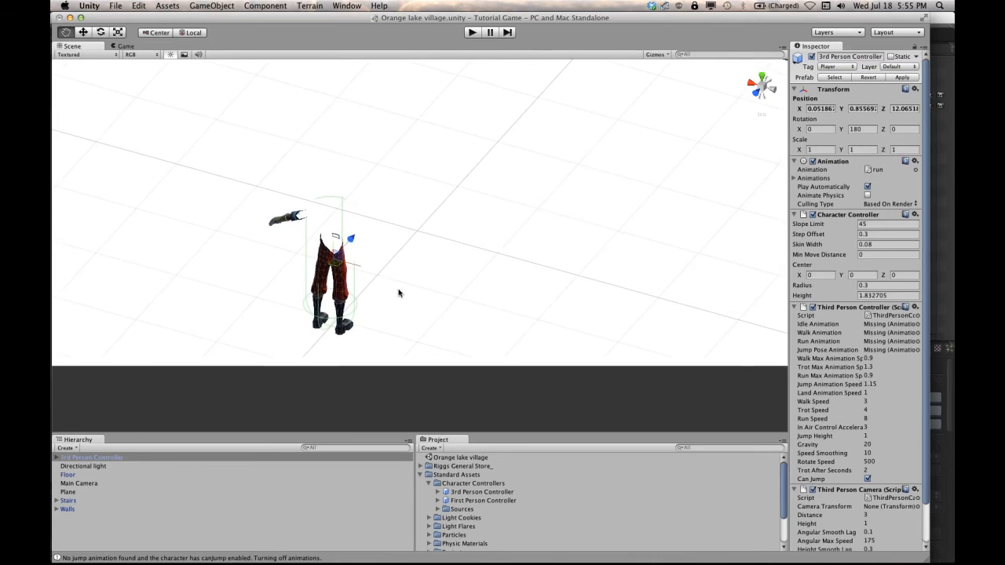
{"action": "scroll", "coordinate": [401, 288], "scroll_direction": "down", "scroll_amount": 4}
{"action": "left_click_drag", "start_coordinate": [438, 263], "coordinate": [341, 274], "text": "alt"}
{"action": "middle_click_drag", "start_coordinate": [406, 283], "coordinate": [661, 353]}
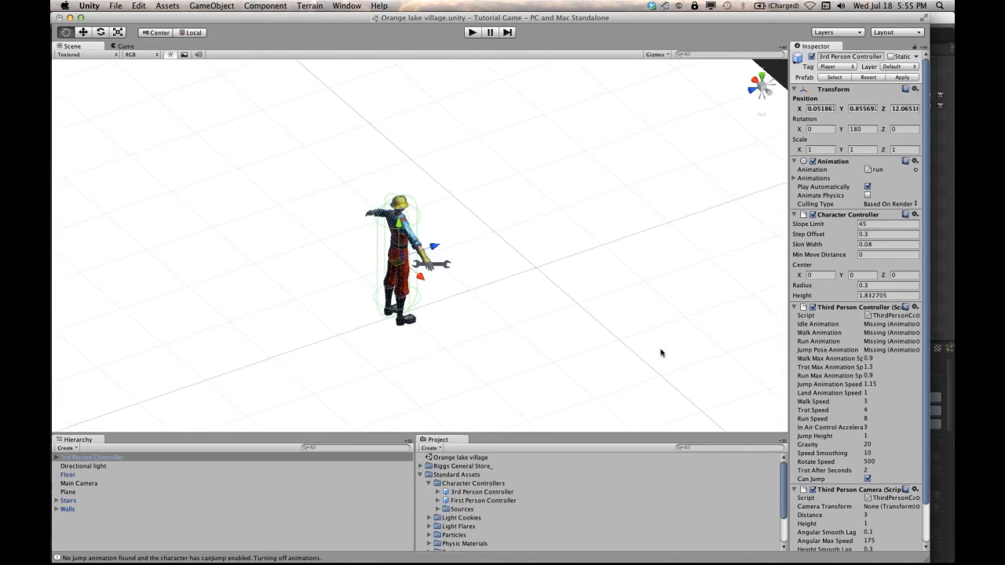
{"action": "left_click_drag", "start_coordinate": [579, 321], "coordinate": [482, 302], "text": "alt"}
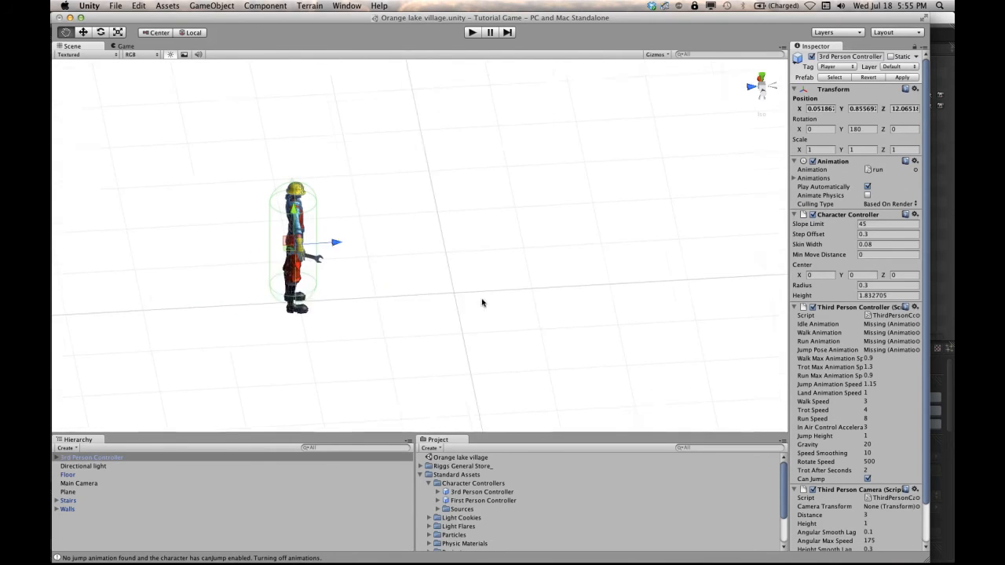
{"action": "middle_click_drag", "start_coordinate": [483, 302], "coordinate": [549, 316]}
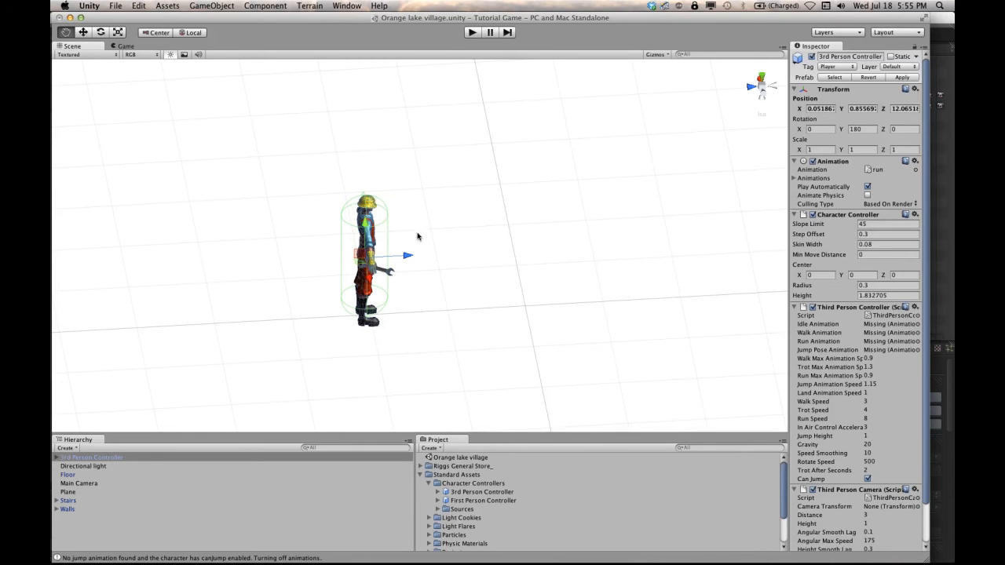
Inspect the wall collision meshes Walls_Col_01 and Walls_Col_02 and compare Walls_Col_02 with the character's capsule collider
{"action": "middle_click_drag", "start_coordinate": [418, 237], "coordinate": [319, 223]}
{"action": "scroll", "coordinate": [321, 225], "scroll_direction": "down", "scroll_amount": 5}
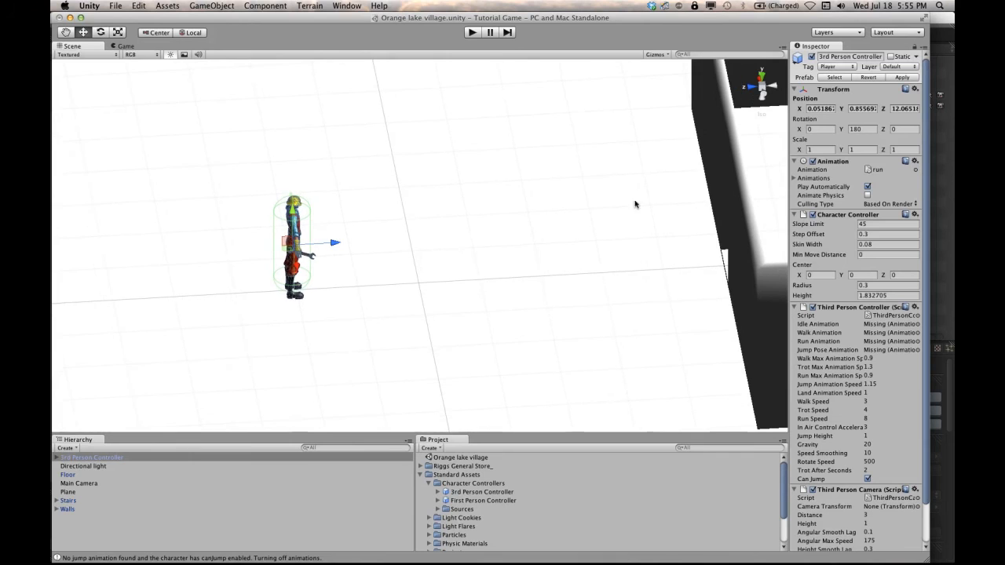
{"action": "left_click", "coordinate": [730, 181]}
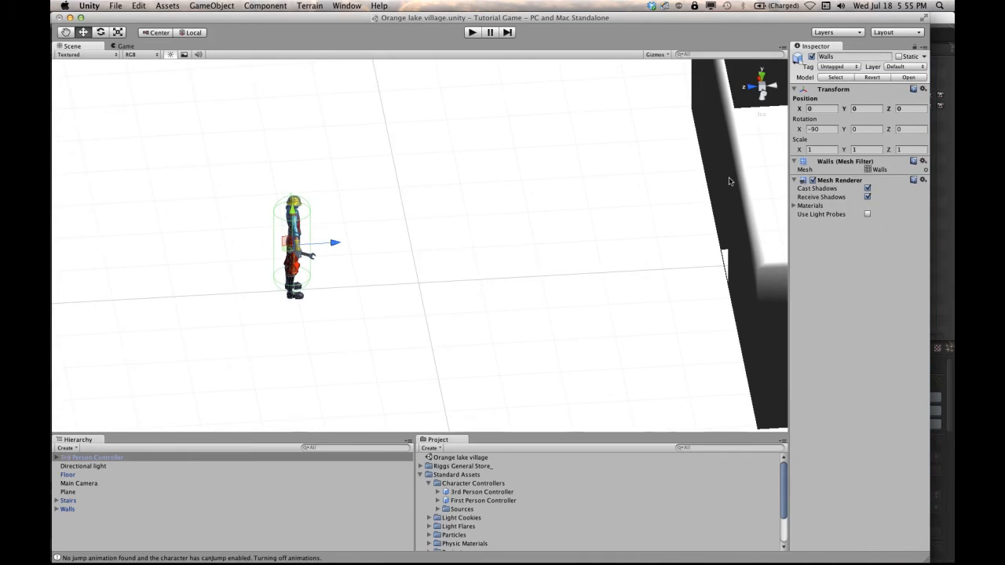
{"action": "left_click", "coordinate": [55, 510]}
{"action": "left_click", "coordinate": [85, 518]}
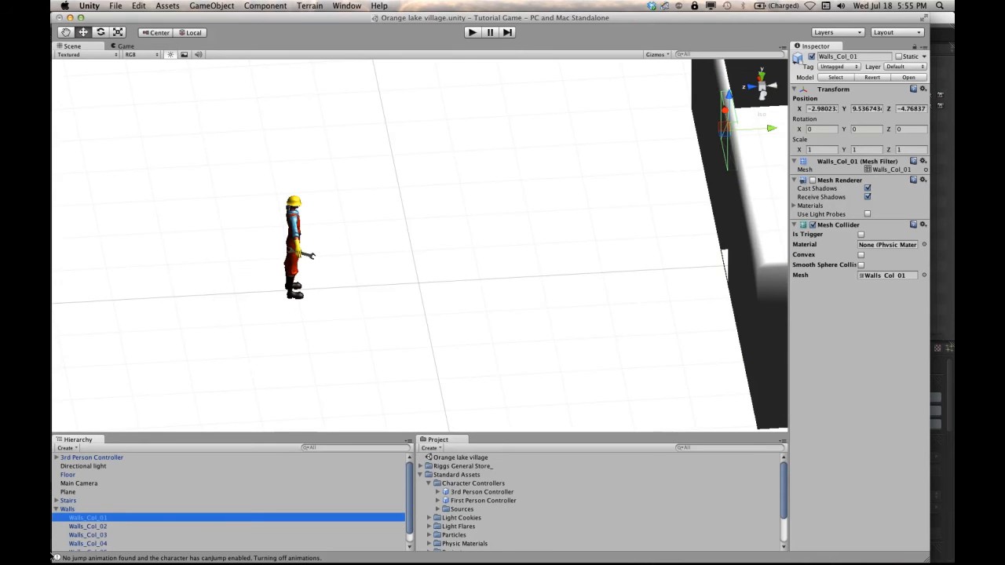
{"action": "left_click", "coordinate": [88, 526]}
{"action": "middle_click_drag", "start_coordinate": [672, 306], "coordinate": [574, 294]}
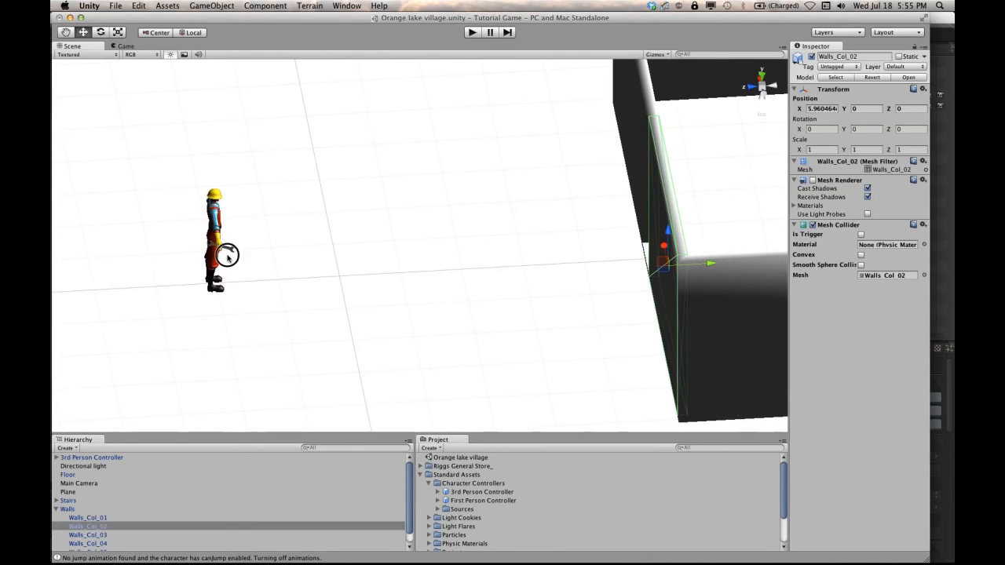
{"action": "left_click", "coordinate": [227, 256]}
{"action": "left_click", "coordinate": [225, 228]}
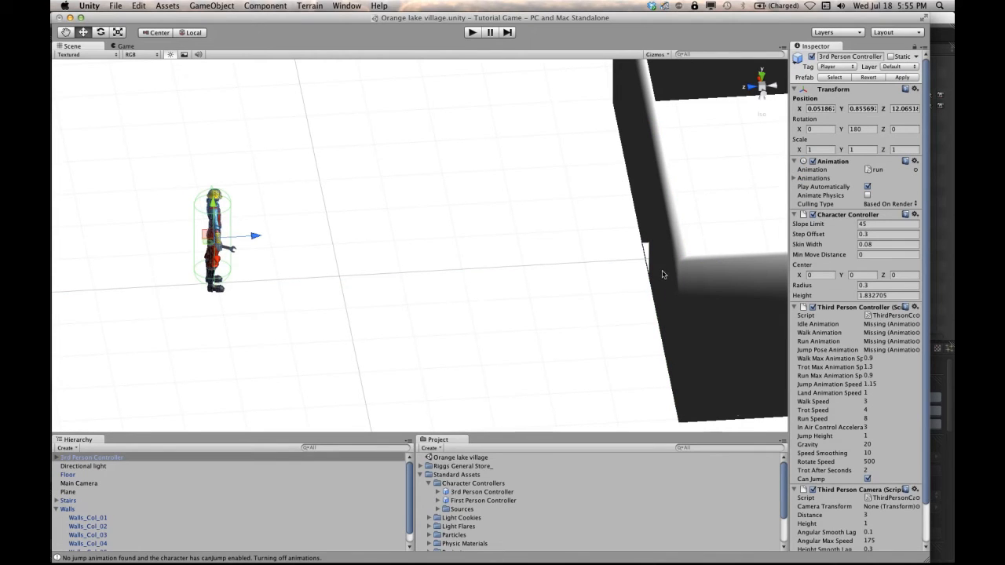
{"action": "left_click", "coordinate": [86, 526]}
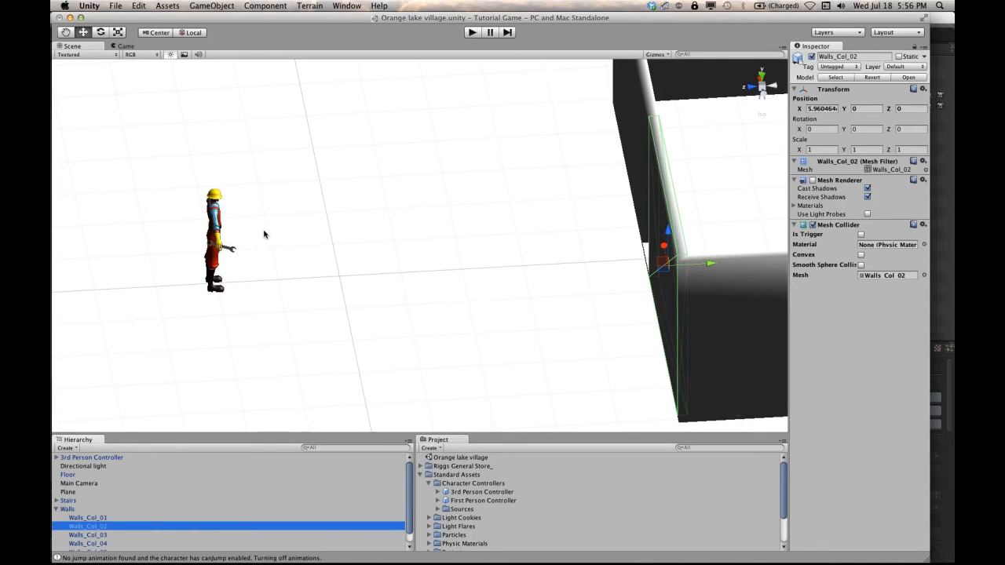
Select the stairs inside the store and examine the collider at their lowest step
{"action": "scroll", "coordinate": [238, 232], "scroll_direction": "down", "scroll_amount": 10}
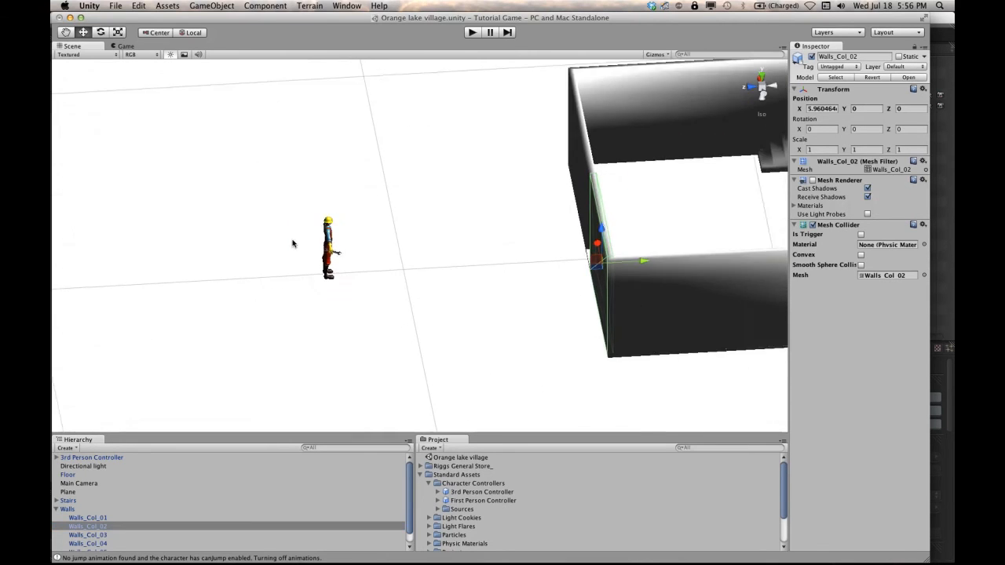
{"action": "middle_click_drag", "start_coordinate": [287, 248], "coordinate": [144, 256]}
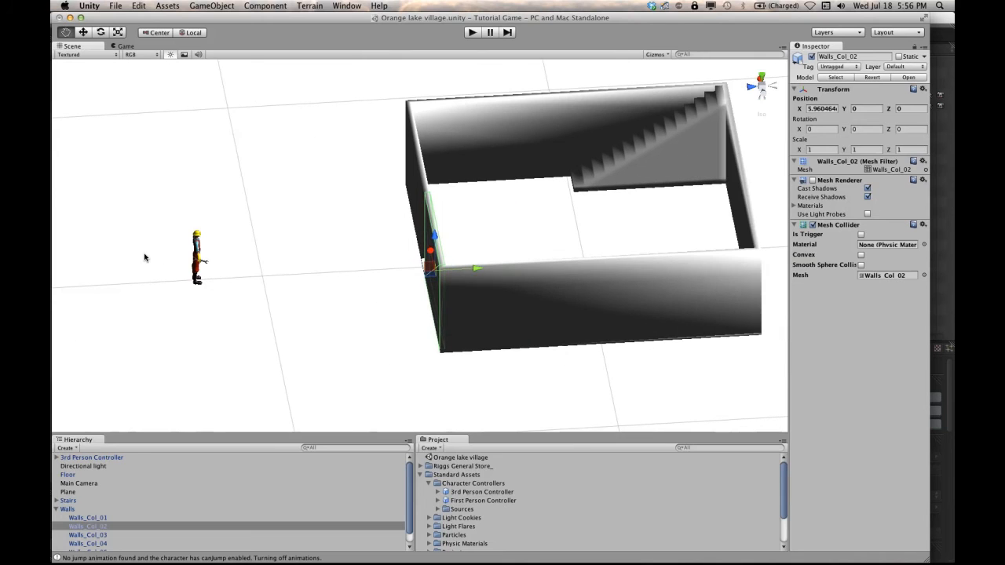
{"action": "left_click_drag", "start_coordinate": [175, 262], "coordinate": [347, 251], "text": "alt"}
{"action": "scroll", "coordinate": [373, 246], "scroll_direction": "down", "scroll_amount": 5}
{"action": "scroll", "coordinate": [348, 251], "scroll_direction": "up", "scroll_amount": 3}
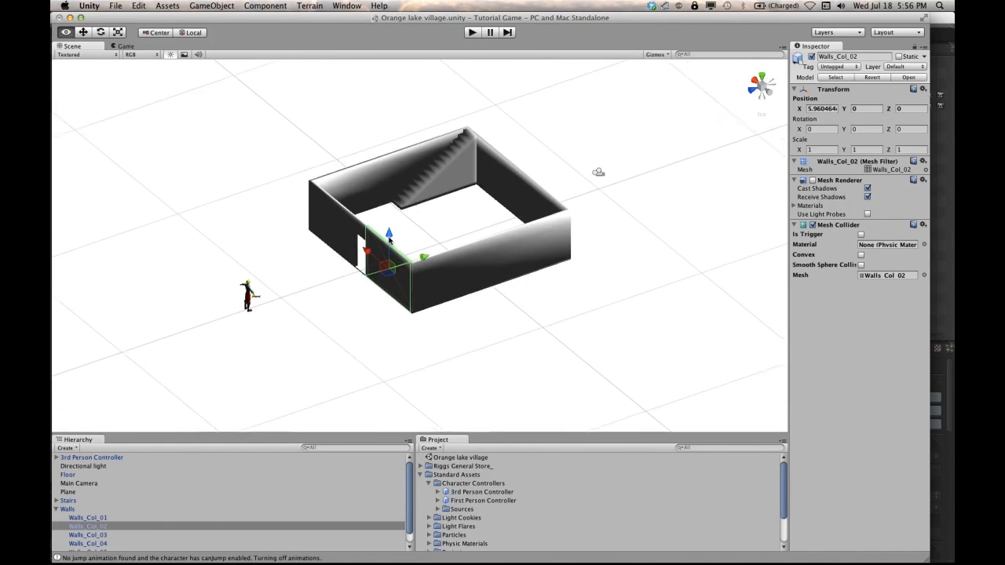
{"action": "left_click", "coordinate": [422, 181]}
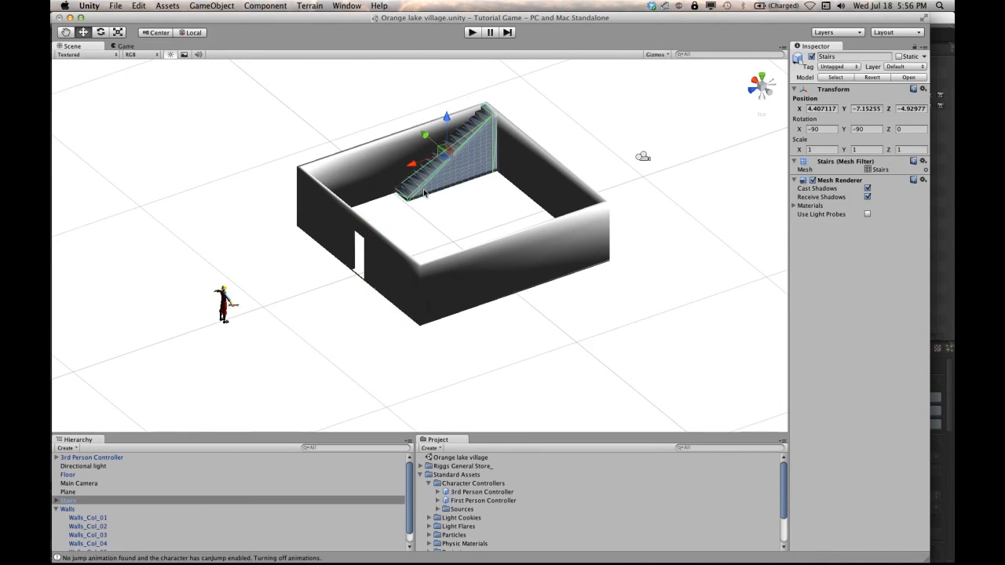
{"action": "scroll", "coordinate": [427, 193], "scroll_direction": "up", "scroll_amount": 5}
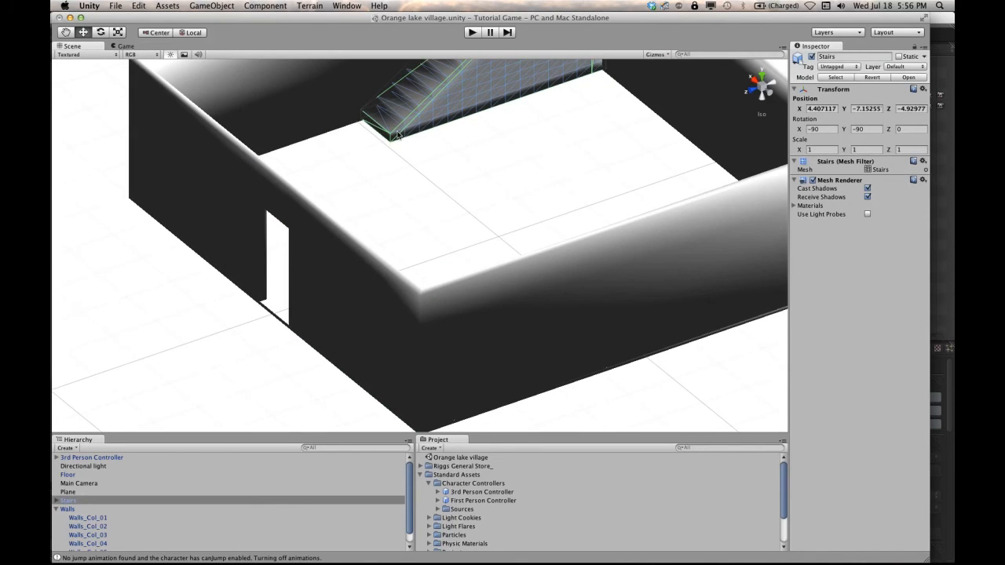
{"action": "scroll", "coordinate": [424, 126], "scroll_direction": "down", "scroll_amount": 5}
{"action": "left_click_drag", "start_coordinate": [506, 118], "coordinate": [496, 128], "text": "alt"}
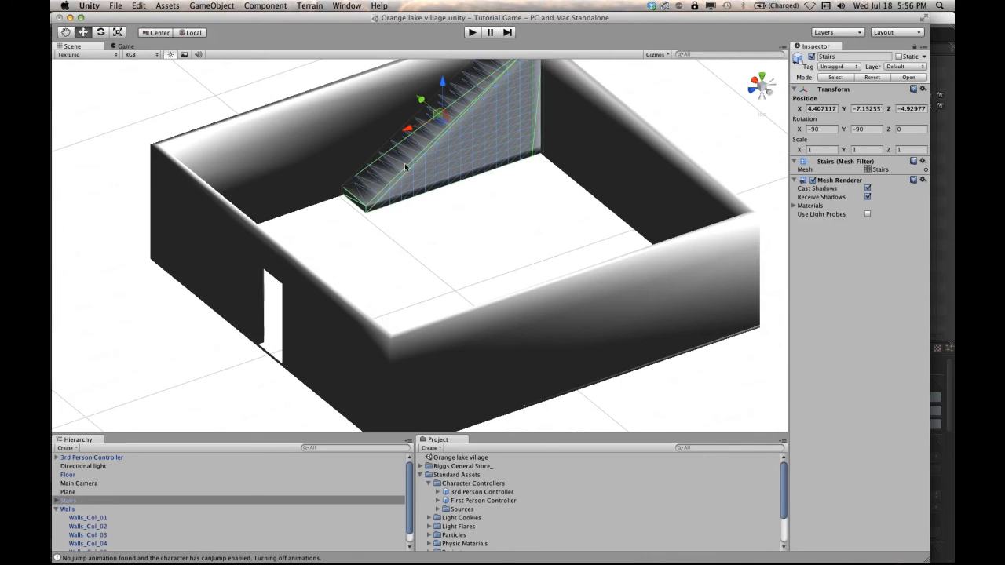
Examine the stairs' ramp-shaped collider along its full slope, from the side and from the front
{"action": "scroll", "coordinate": [425, 153], "scroll_direction": "up", "scroll_amount": 4}
{"action": "scroll", "coordinate": [425, 153], "scroll_direction": "down", "scroll_amount": 1}
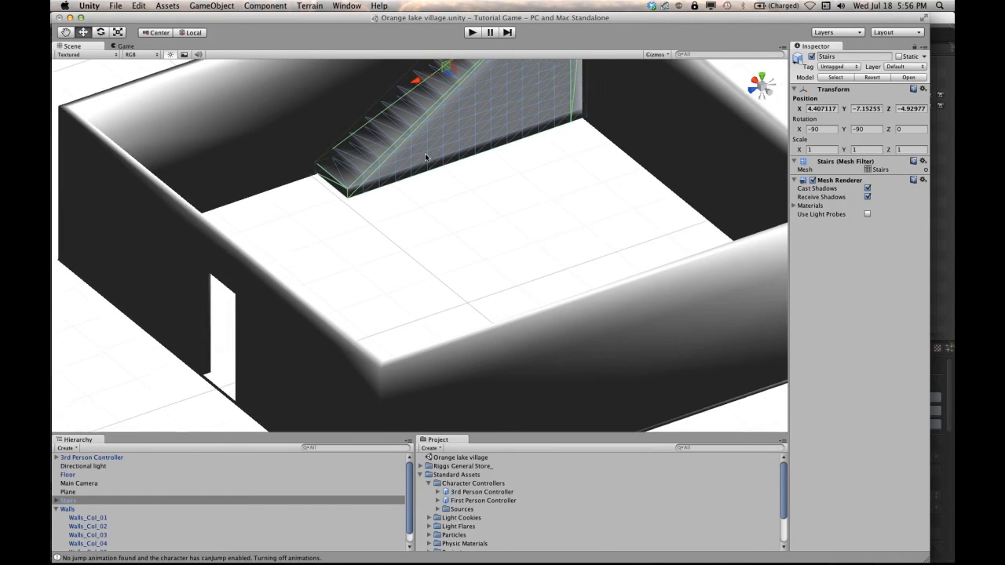
{"action": "middle_click_drag", "start_coordinate": [425, 153], "coordinate": [427, 229]}
{"action": "mouse_move", "coordinate": [449, 187]}
{"action": "middle_mouse_down"}
{"action": "mouse_move", "coordinate": [390, 174]}
{"action": "mouse_move", "coordinate": [444, 192]}
{"action": "middle_mouse_up"}
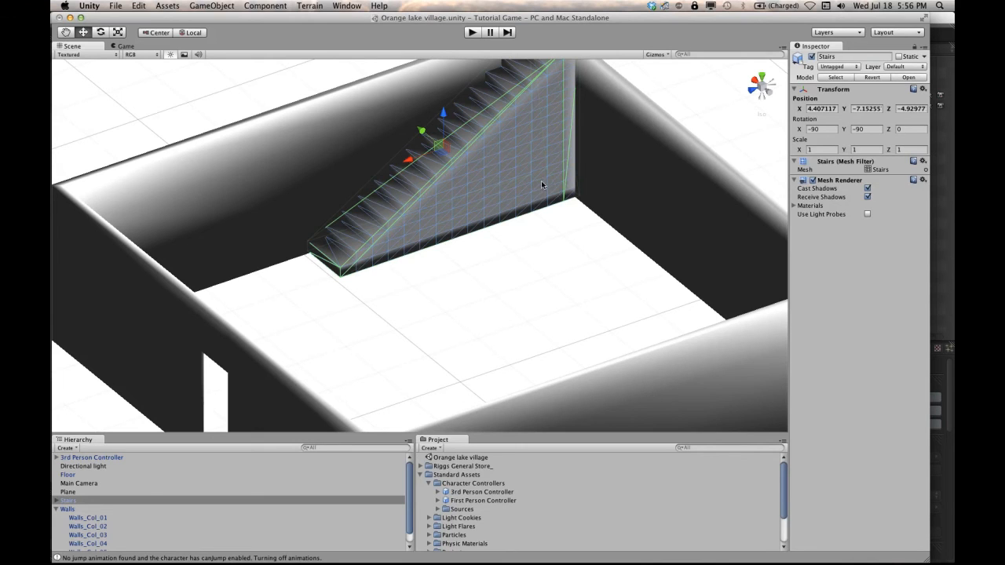
{"action": "key", "text": "alt"}
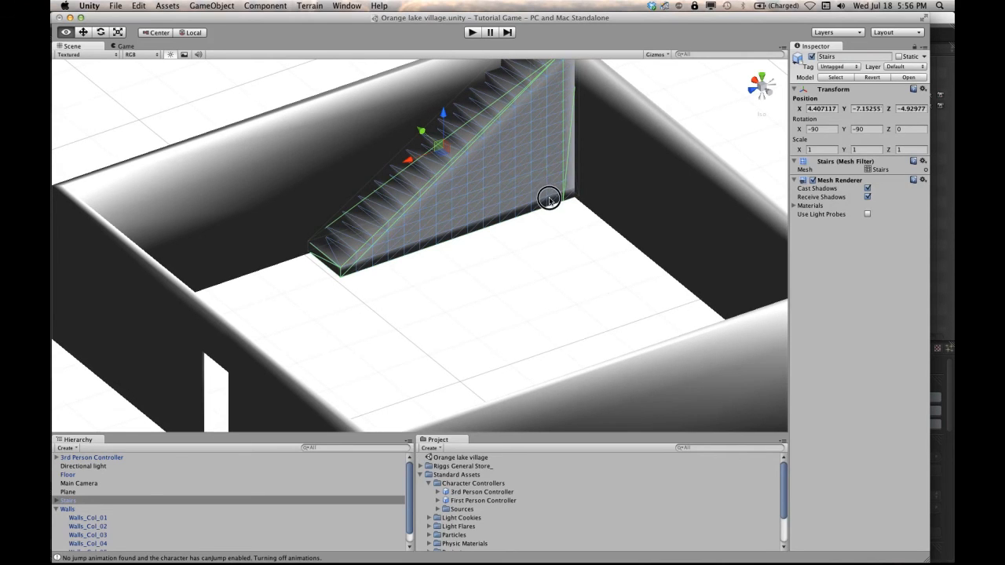
{"action": "left_click_drag", "start_coordinate": [549, 198], "coordinate": [424, 180], "text": "alt"}
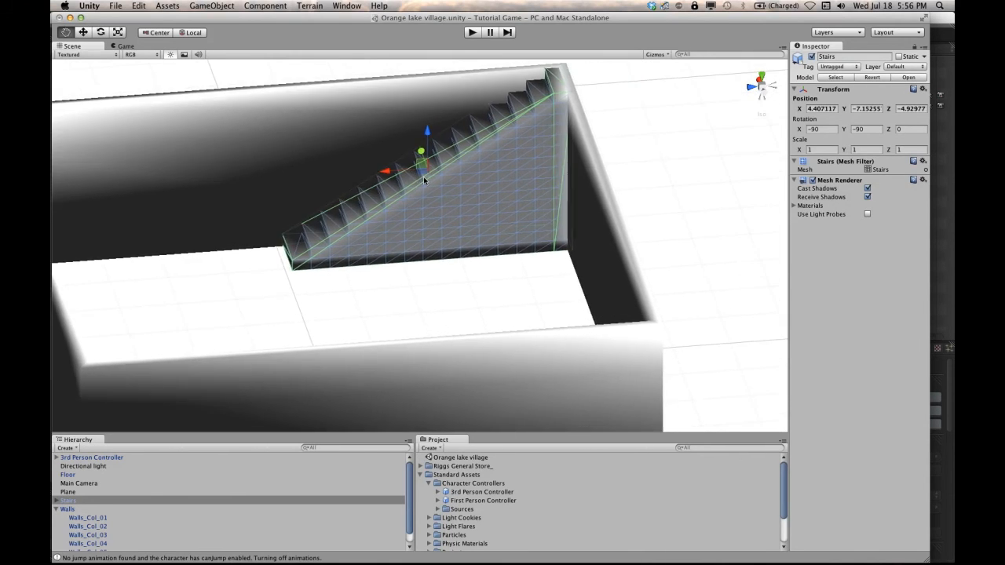
{"action": "scroll", "coordinate": [502, 203], "scroll_direction": "up", "scroll_amount": 2}
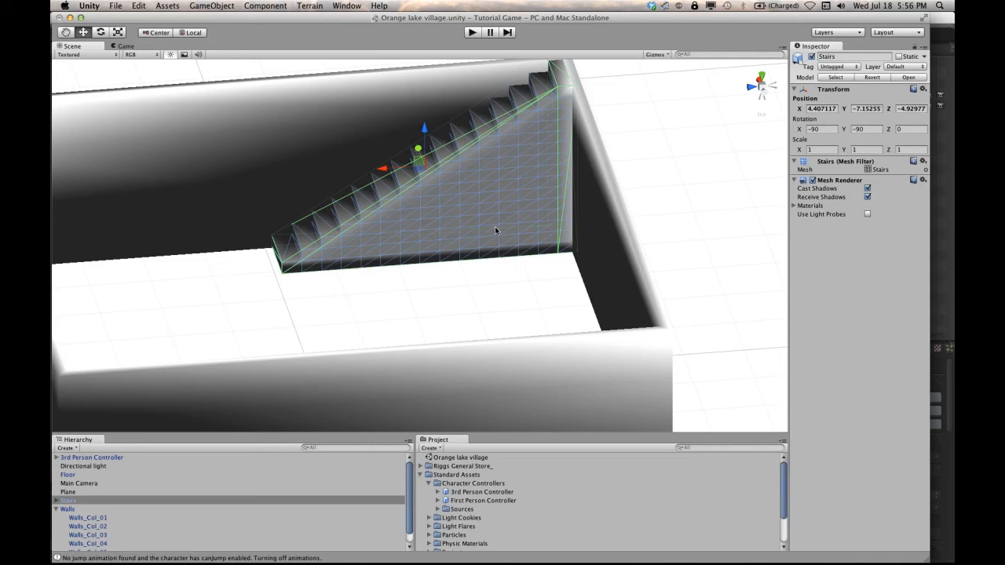
{"action": "left_click_drag", "start_coordinate": [434, 202], "coordinate": [624, 234], "text": "alt"}
{"action": "scroll", "coordinate": [472, 204], "scroll_direction": "down", "scroll_amount": 2}
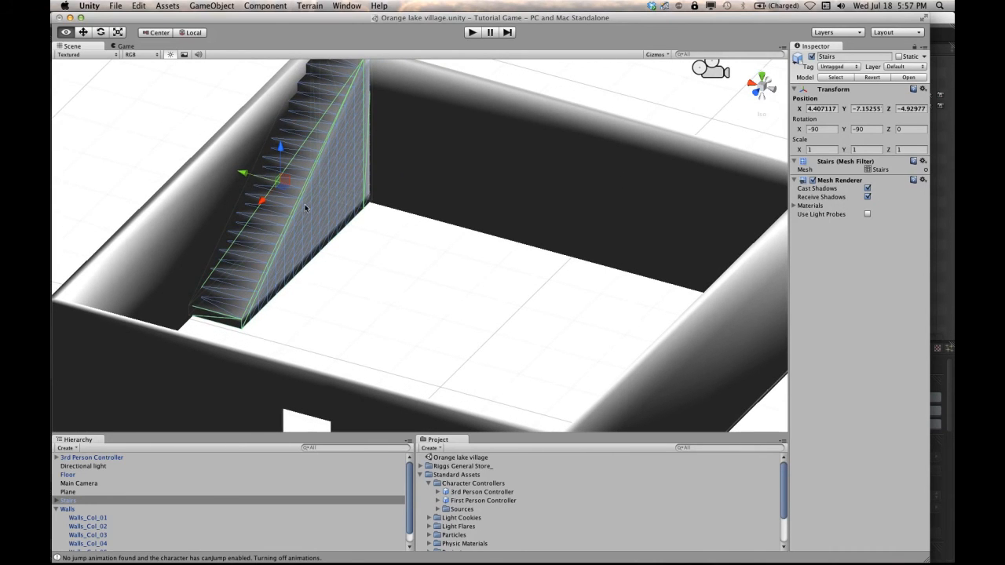
Move the stairs away from the side wall to about X 1.79 and examine the space on both sides
{"action": "left_click_drag", "start_coordinate": [242, 173], "coordinate": [382, 207]}
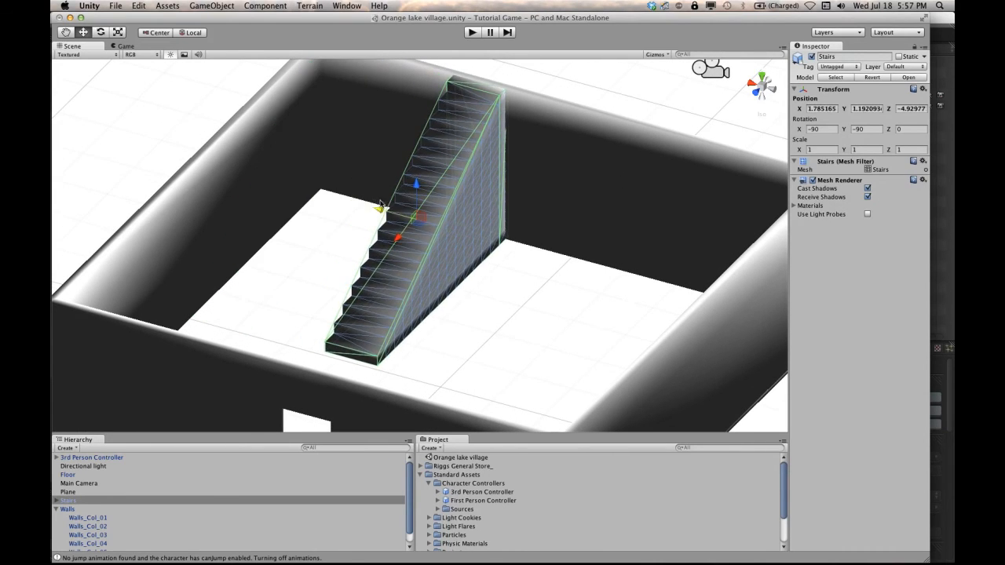
{"action": "middle_click_drag", "start_coordinate": [382, 206], "coordinate": [457, 200]}
{"action": "left_click_drag", "start_coordinate": [456, 199], "coordinate": [420, 206], "text": "alt"}
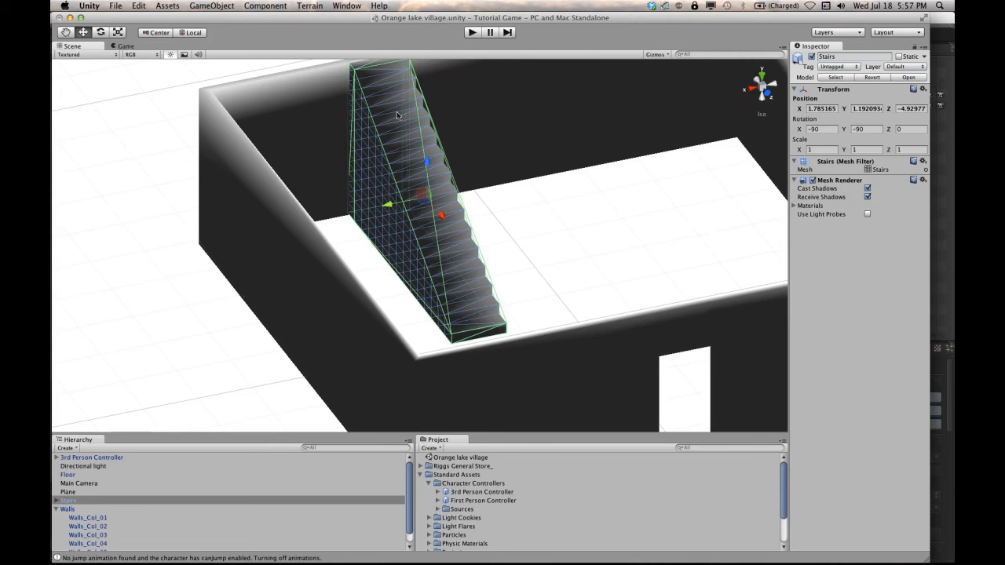
{"action": "left_click_drag", "start_coordinate": [432, 216], "coordinate": [397, 207], "text": "alt"}
{"action": "middle_click_drag", "start_coordinate": [397, 207], "coordinate": [375, 210]}
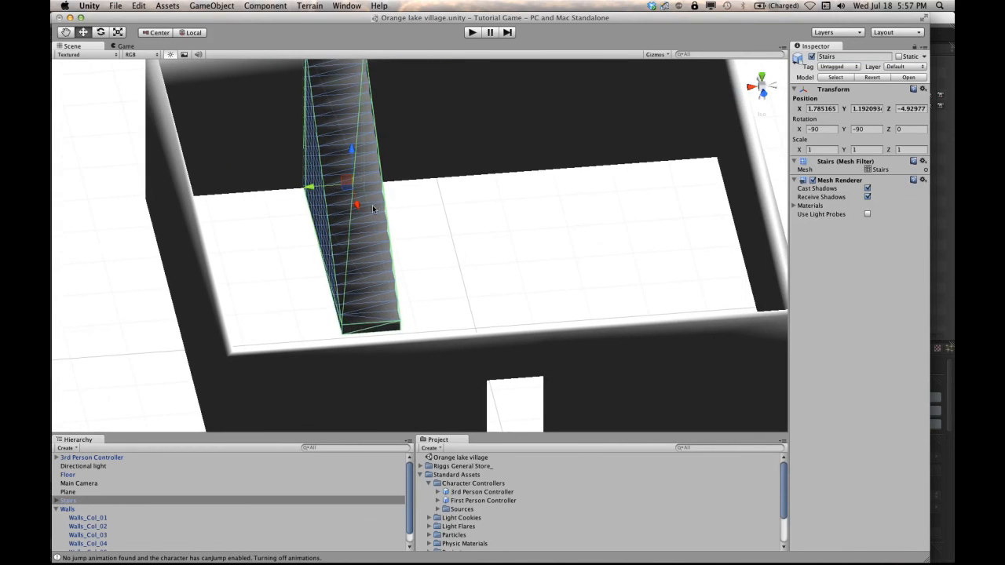
{"action": "left_click", "coordinate": [397, 224]}
{"action": "left_click", "coordinate": [352, 223]}
{"action": "left_click_drag", "start_coordinate": [434, 219], "coordinate": [435, 218]}
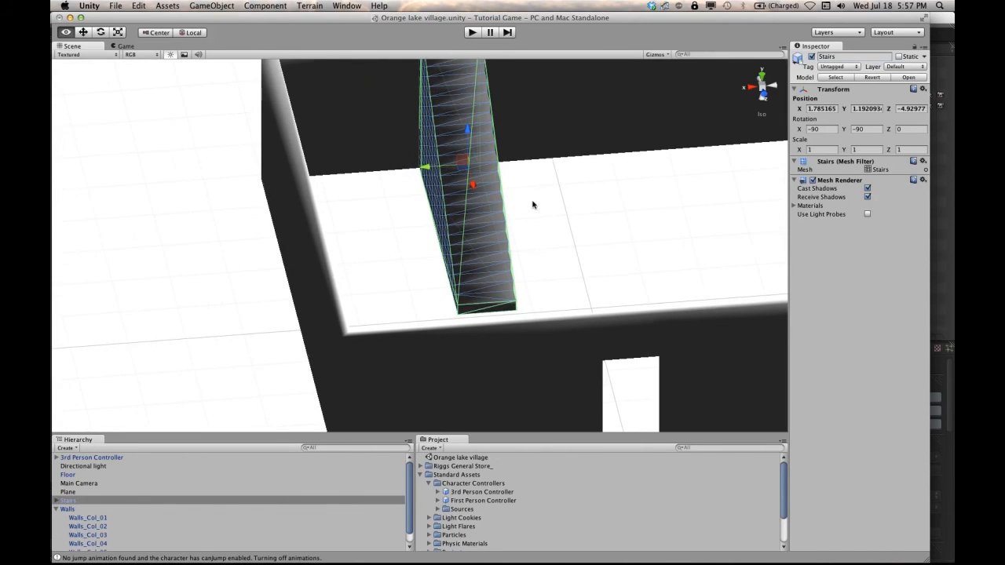
{"action": "middle_click_drag", "start_coordinate": [558, 226], "coordinate": [462, 167]}
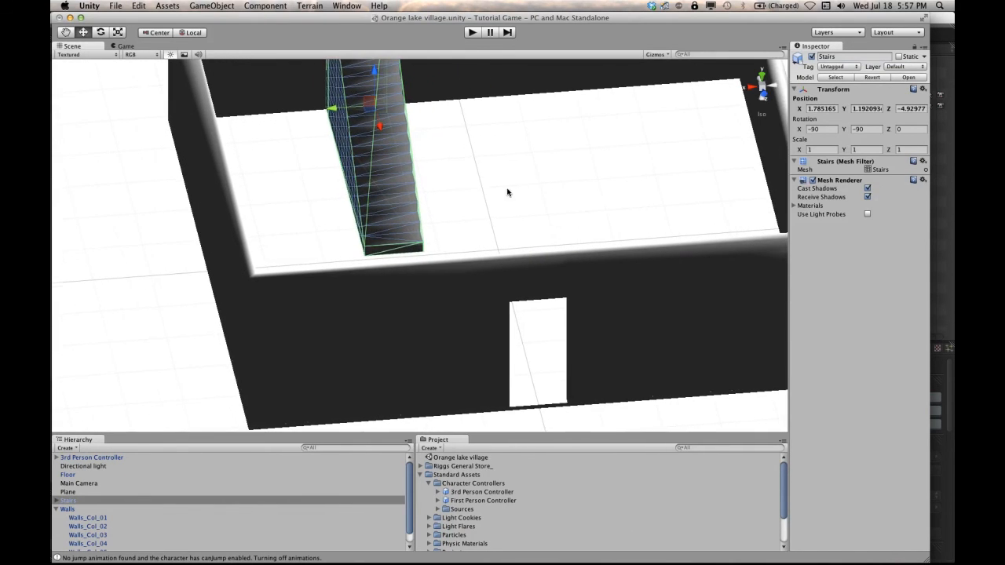
Move the stairs back against the store's side wall, at about X 4.33
{"action": "middle_click_drag", "start_coordinate": [507, 192], "coordinate": [462, 196]}
{"action": "left_click_drag", "start_coordinate": [521, 173], "coordinate": [299, 144], "text": "alt"}
{"action": "scroll", "coordinate": [329, 169], "scroll_direction": "down", "scroll_amount": 8}
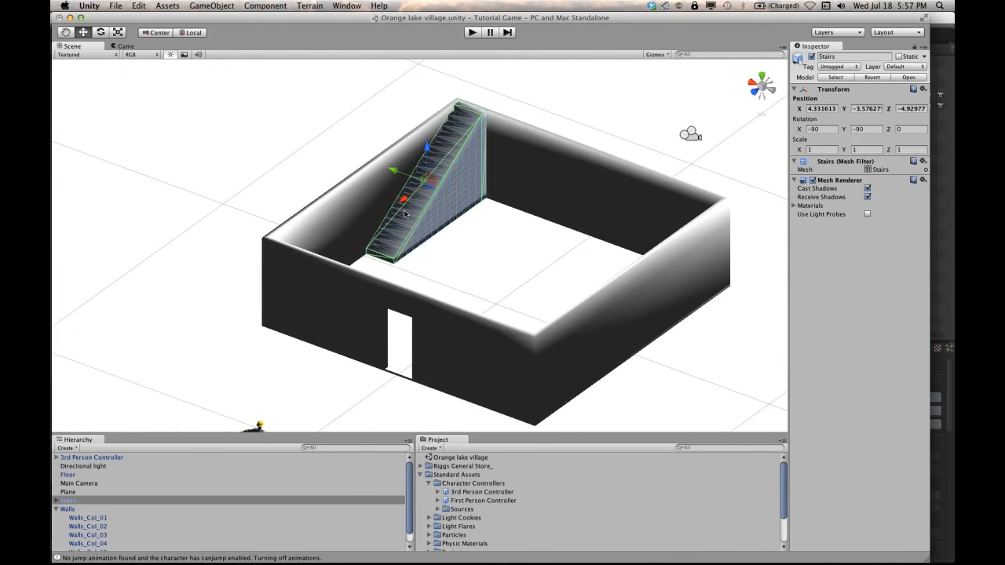
Look over the whole store with its stairs, doorway and character from several angles
{"action": "scroll", "coordinate": [405, 214], "scroll_direction": "down", "scroll_amount": 6}
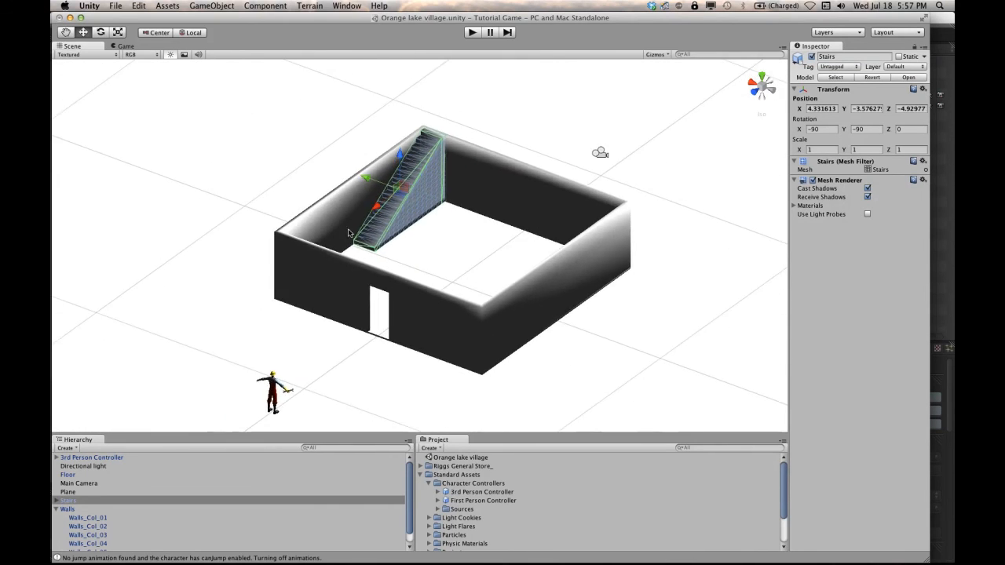
{"action": "left_click_drag", "start_coordinate": [348, 233], "coordinate": [480, 204], "text": "alt"}
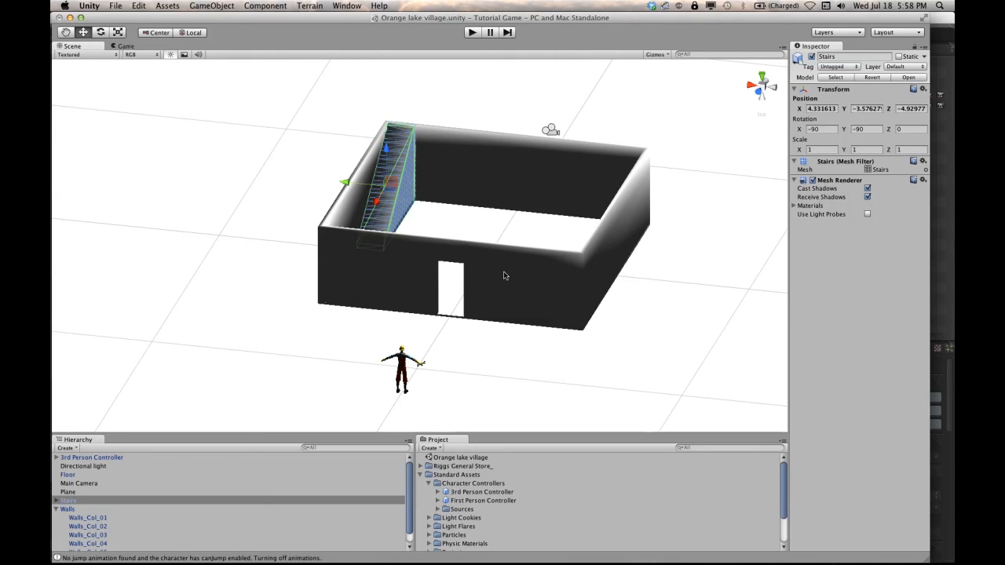
{"action": "scroll", "coordinate": [554, 286], "scroll_direction": "down", "scroll_amount": 2}
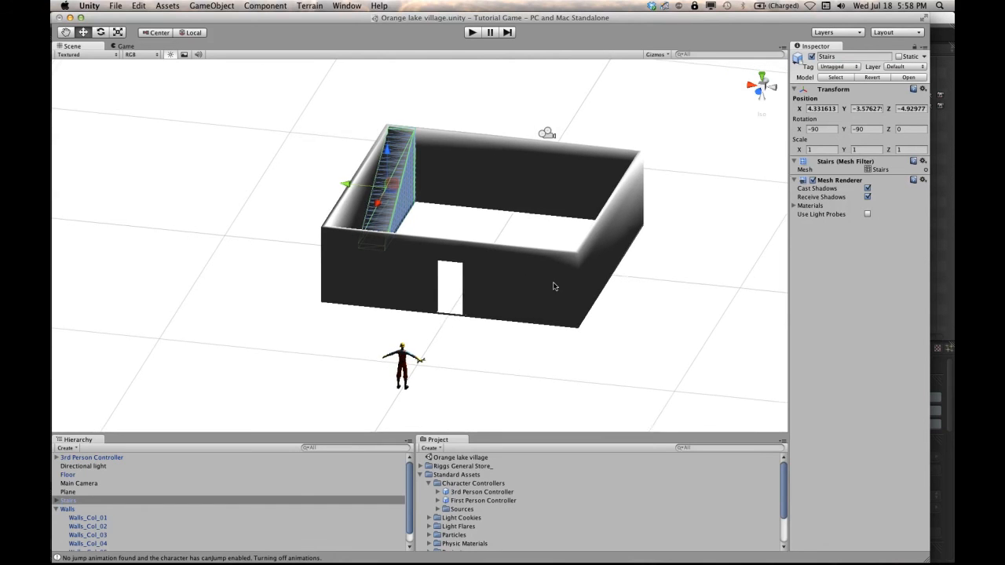
{"action": "left_click_drag", "start_coordinate": [564, 275], "coordinate": [636, 294], "text": "alt"}
{"action": "left_click_drag", "start_coordinate": [518, 291], "coordinate": [257, 261], "text": "alt"}
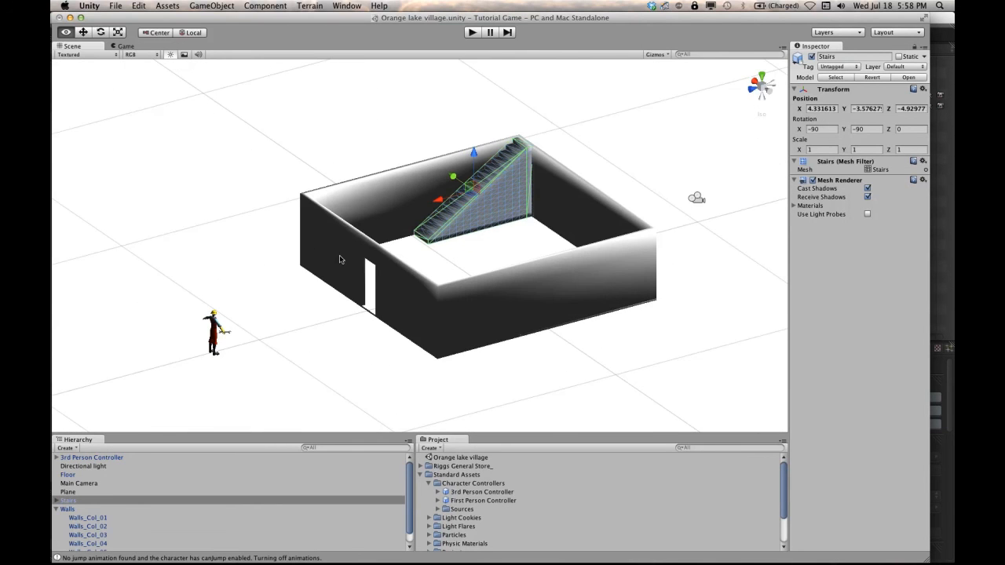
{"action": "left_click_drag", "start_coordinate": [340, 259], "coordinate": [395, 250], "text": "alt"}
{"action": "scroll", "coordinate": [518, 279], "scroll_direction": "down", "scroll_amount": 5}
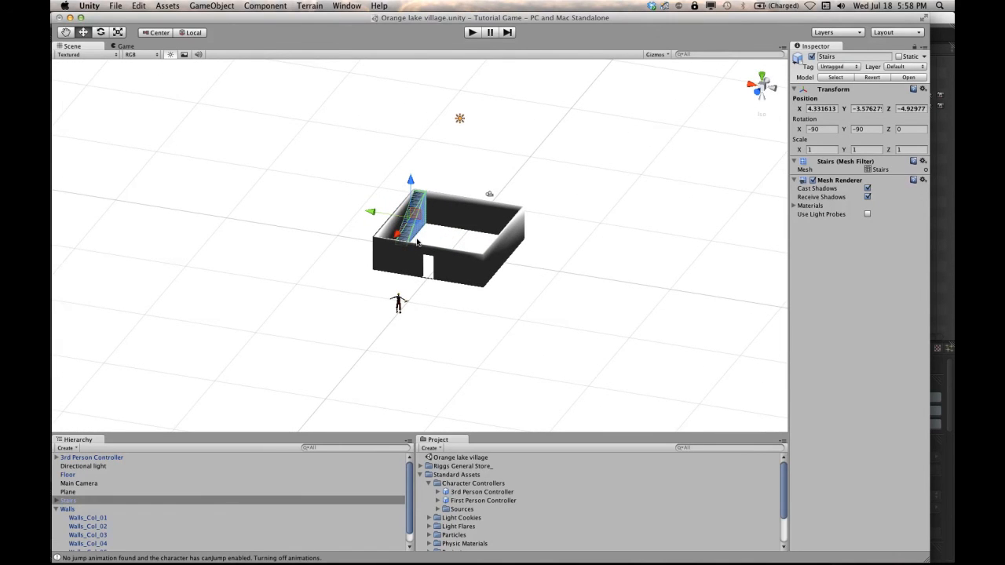